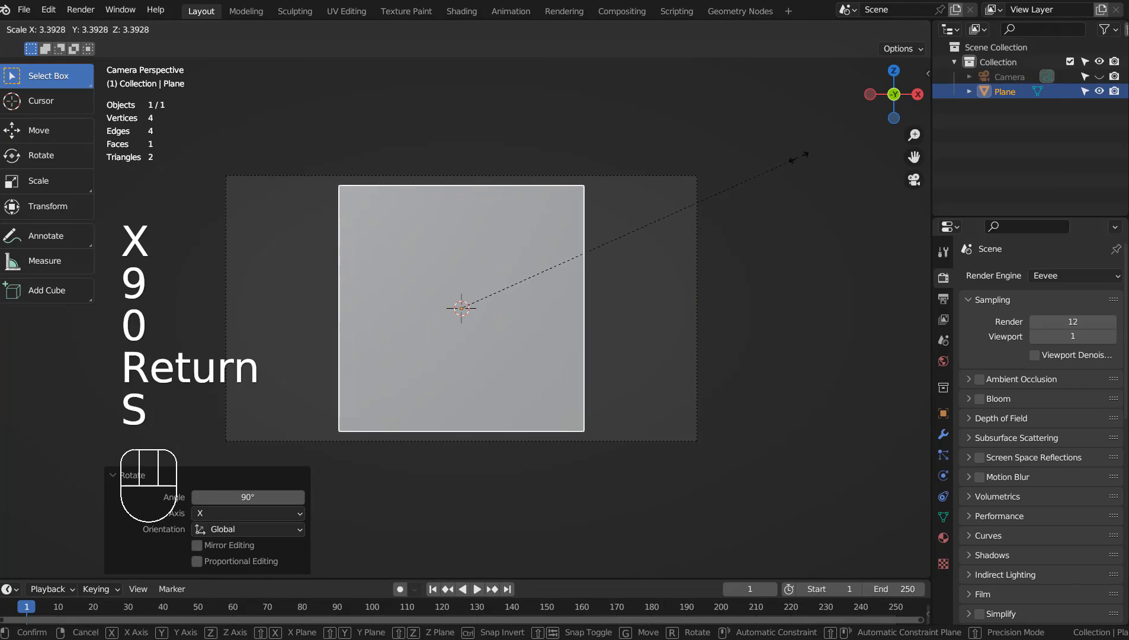
Scale the plane uniformly by 3.667 and stretch it along X by 1.783 so it fills the camera frame
{"action": "left_click", "coordinate": [825, 143]}
{"action": "key", "text": "s"}
{"action": "key", "text": "x"}
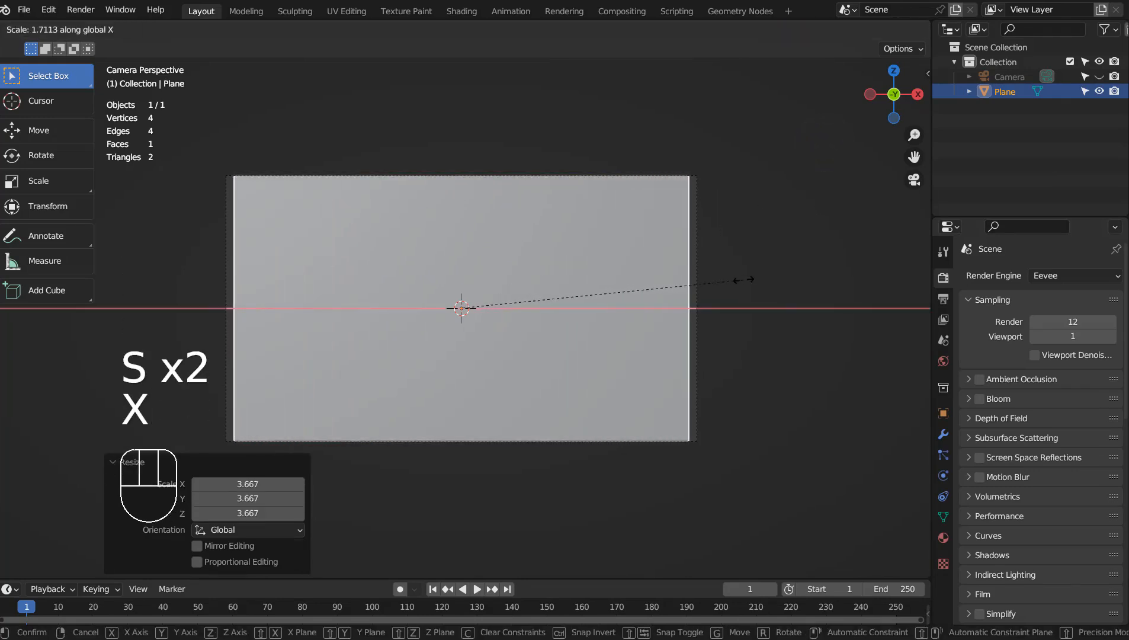
{"action": "left_click", "coordinate": [745, 294]}
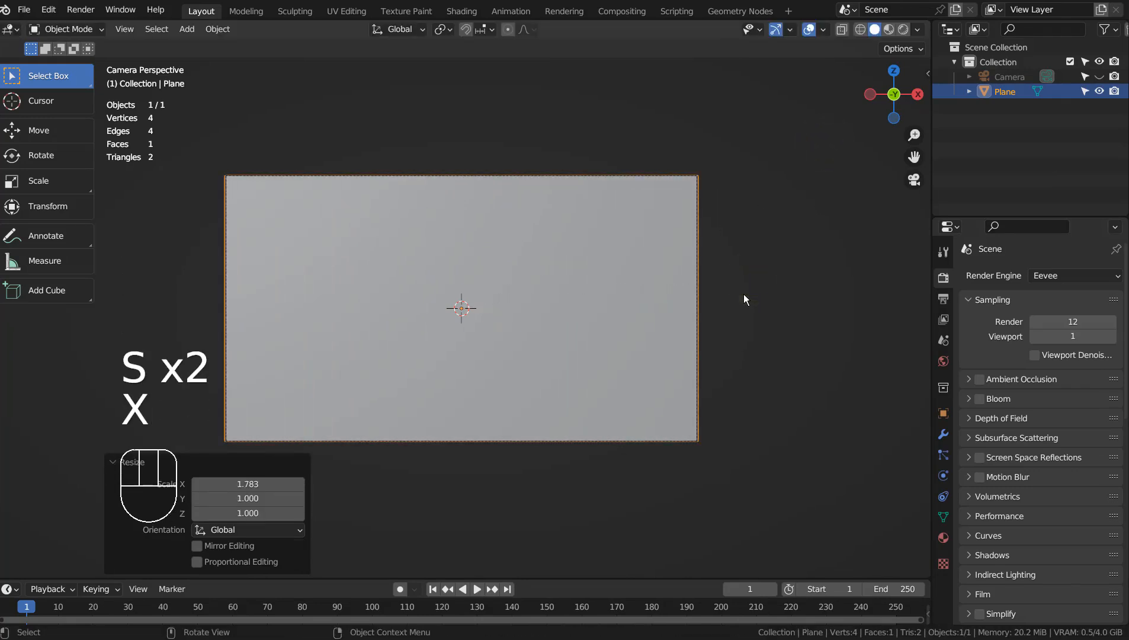
Switch to the Texture Paint workspace and turn on the Screencast Keys display in the 3D view
{"action": "left_click", "coordinate": [416, 9]}
{"action": "key", "text": "n"}
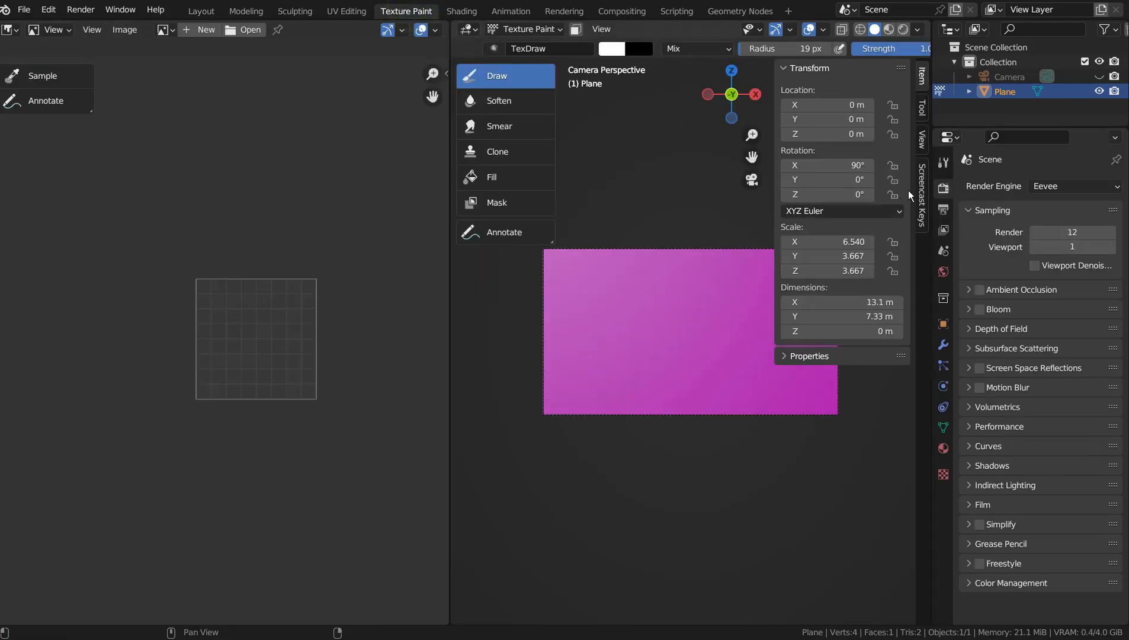
{"action": "left_click", "coordinate": [921, 184]}
{"action": "left_click", "coordinate": [794, 67]}
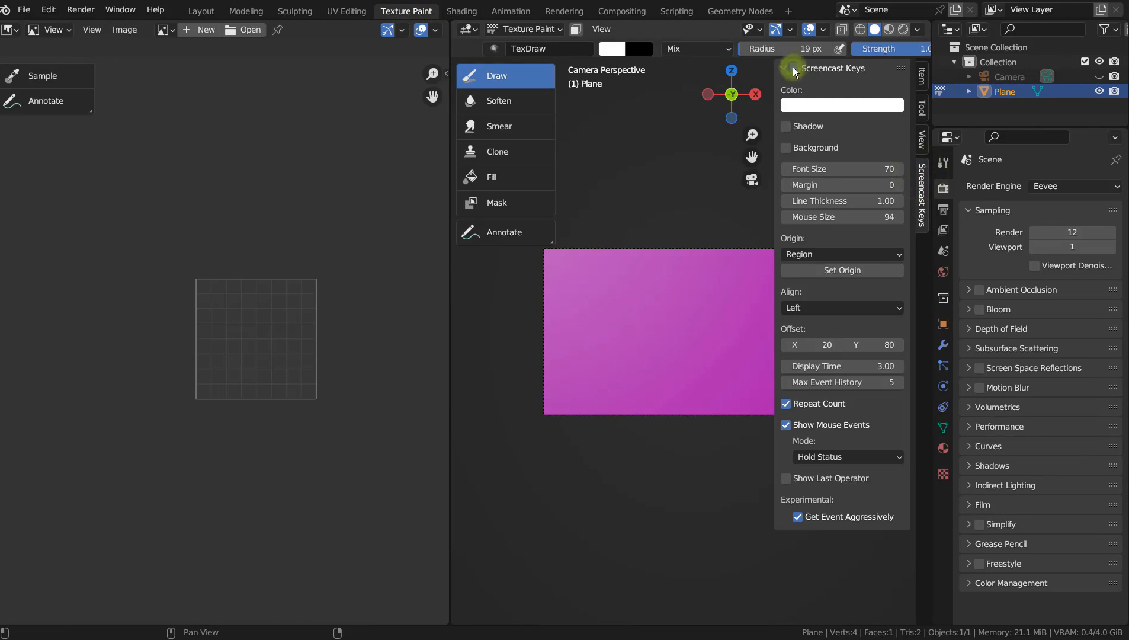
{"action": "key", "text": "n"}
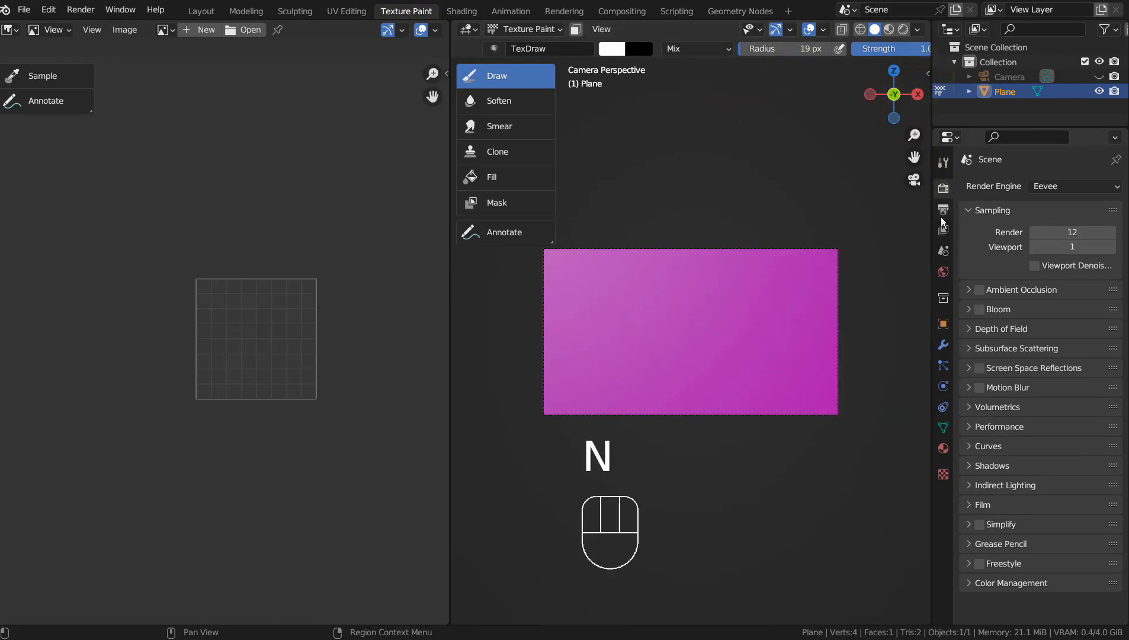
Add a Base Color texture paint slot to the plane
{"action": "left_click", "coordinate": [943, 163]}
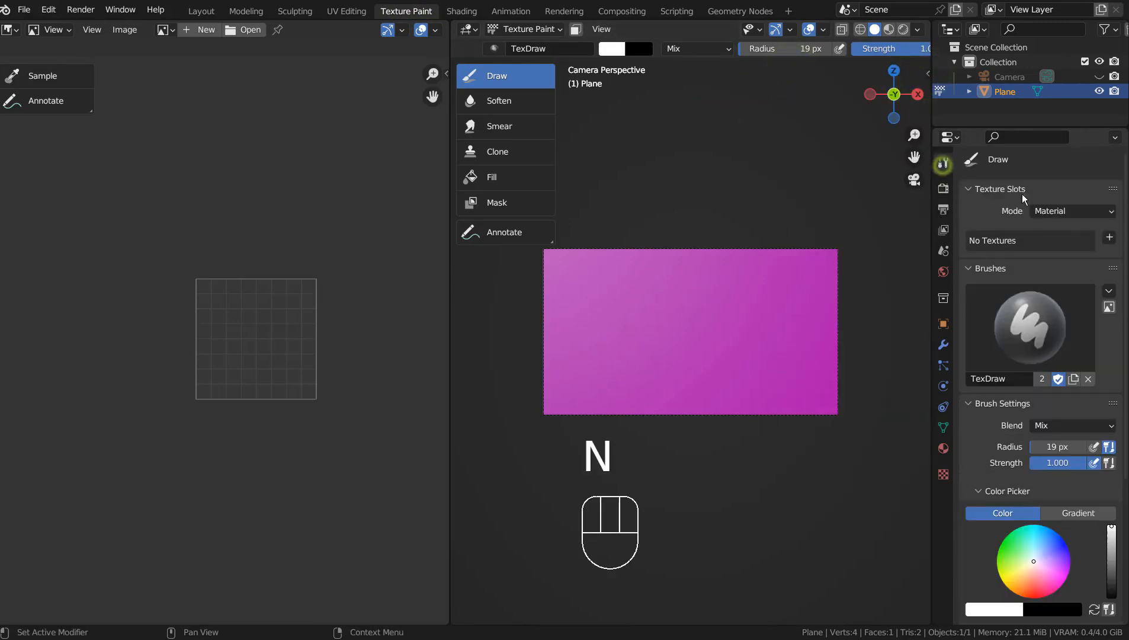
{"action": "left_click", "coordinate": [1110, 239]}
{"action": "left_click", "coordinate": [1087, 251]}
{"action": "left_click", "coordinate": [943, 408]}
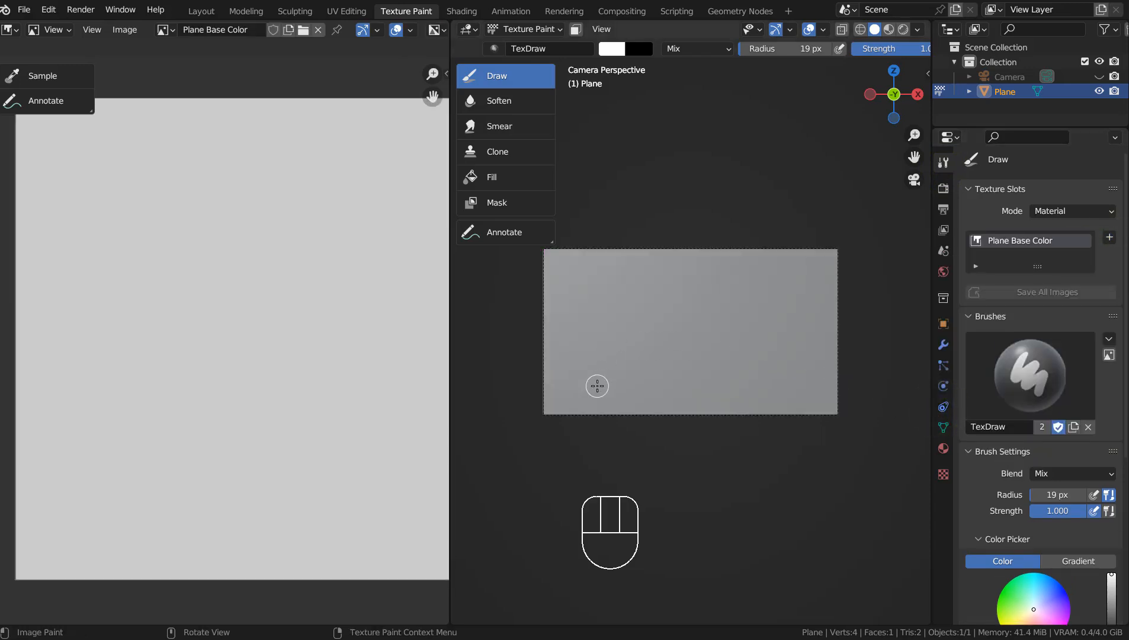
Paint three upright white oval bodies side by side across the lower part of the plane
{"action": "mouse_move", "coordinate": [598, 389]}
{"action": "left_mouse_down"}
{"action": "mouse_move", "coordinate": [593, 349]}
{"action": "mouse_move", "coordinate": [606, 314]}
{"action": "mouse_move", "coordinate": [624, 329]}
{"action": "mouse_move", "coordinate": [613, 390]}
{"action": "mouse_move", "coordinate": [597, 370]}
{"action": "mouse_move", "coordinate": [607, 328]}
{"action": "mouse_move", "coordinate": [609, 386]}
{"action": "left_mouse_up"}
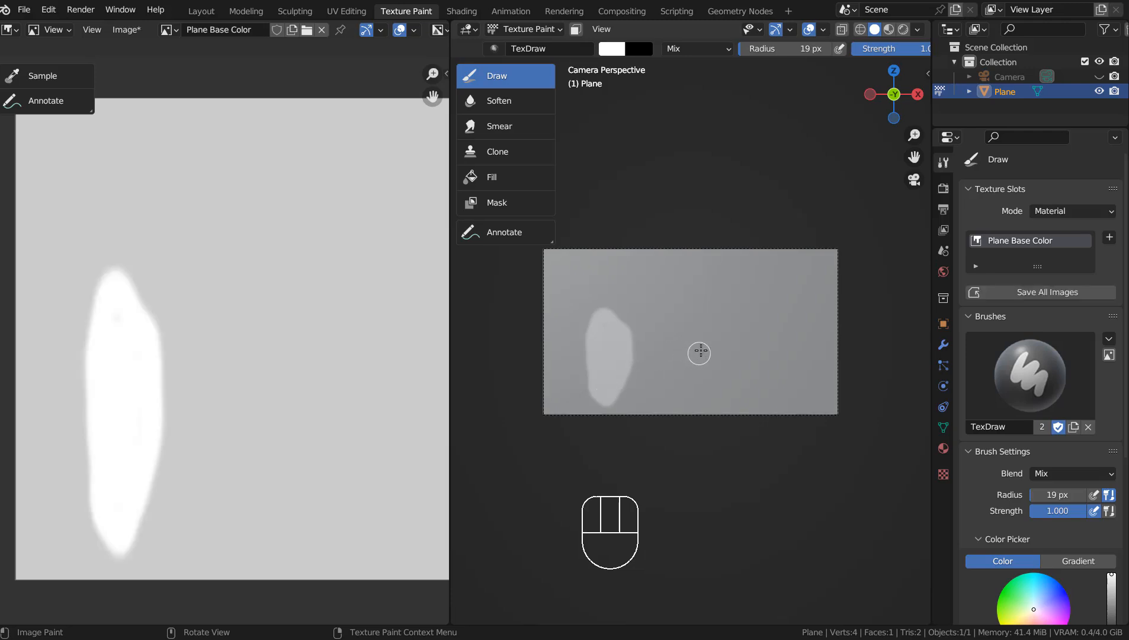
{"action": "mouse_move", "coordinate": [688, 386]}
{"action": "left_mouse_down"}
{"action": "mouse_move", "coordinate": [681, 312]}
{"action": "mouse_move", "coordinate": [695, 315]}
{"action": "mouse_move", "coordinate": [696, 388]}
{"action": "left_mouse_up"}
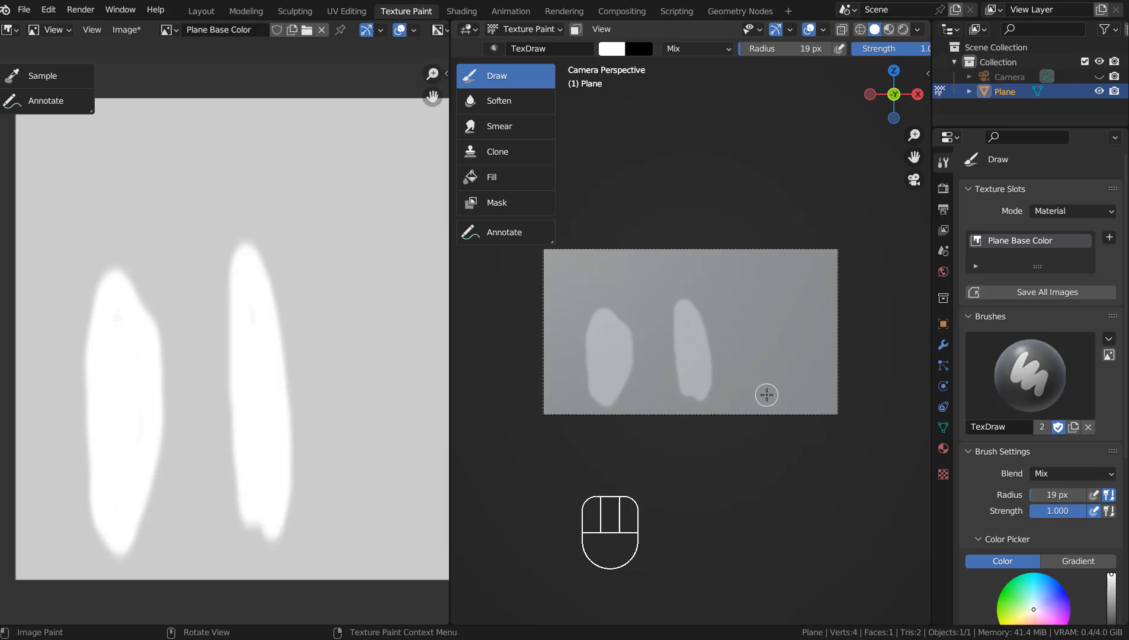
{"action": "mouse_move", "coordinate": [766, 395]}
{"action": "left_mouse_down"}
{"action": "mouse_move", "coordinate": [754, 355]}
{"action": "mouse_move", "coordinate": [764, 312]}
{"action": "mouse_move", "coordinate": [786, 353]}
{"action": "mouse_move", "coordinate": [783, 392]}
{"action": "mouse_move", "coordinate": [760, 352]}
{"action": "mouse_move", "coordinate": [781, 373]}
{"action": "left_mouse_up"}
Reduce the brush radius to 9 px, and paint two upright ears on each body plus two short arms on the left figure
{"action": "key", "text": "bracketleft"}
{"action": "key", "text": "bracketleft"}
{"action": "key", "text": "bracketleft"}
{"action": "key", "text": "bracketleft"}
{"action": "key", "text": "bracketleft"}
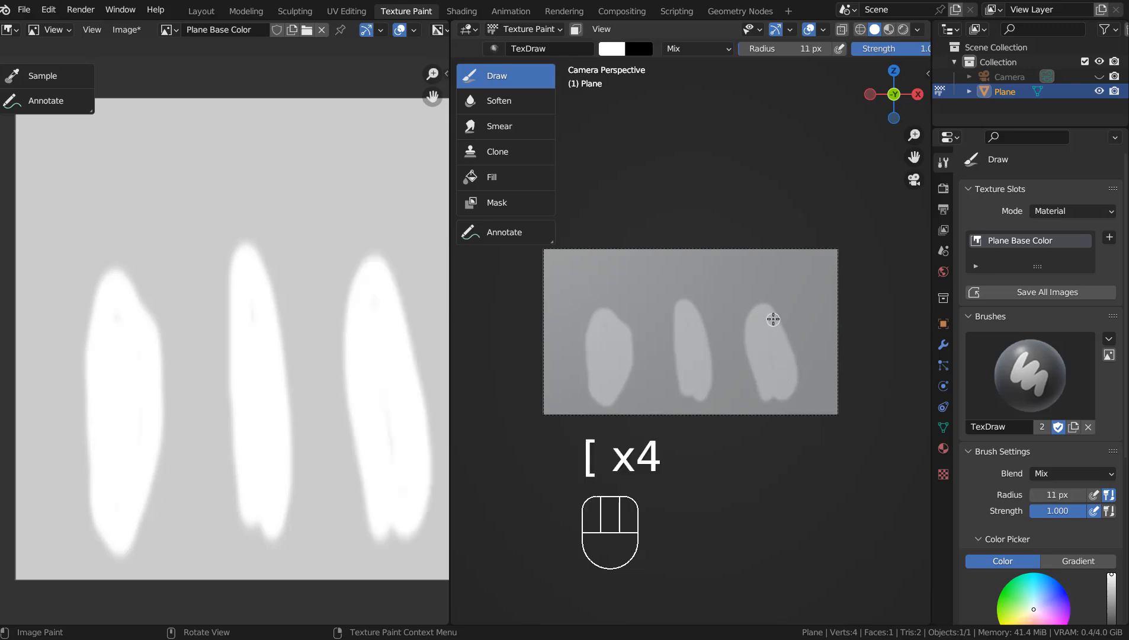
{"action": "mouse_move", "coordinate": [769, 313]}
{"action": "left_mouse_down"}
{"action": "mouse_move", "coordinate": [777, 283]}
{"action": "mouse_move", "coordinate": [775, 302]}
{"action": "mouse_move", "coordinate": [749, 308]}
{"action": "mouse_move", "coordinate": [740, 293]}
{"action": "mouse_move", "coordinate": [750, 319]}
{"action": "mouse_move", "coordinate": [689, 306]}
{"action": "mouse_move", "coordinate": [688, 278]}
{"action": "left_mouse_up"}
{"action": "mouse_move", "coordinate": [698, 317]}
{"action": "left_mouse_down"}
{"action": "mouse_move", "coordinate": [676, 312]}
{"action": "mouse_move", "coordinate": [663, 287]}
{"action": "mouse_move", "coordinate": [669, 327]}
{"action": "mouse_move", "coordinate": [607, 300]}
{"action": "mouse_move", "coordinate": [607, 285]}
{"action": "mouse_move", "coordinate": [611, 321]}
{"action": "mouse_move", "coordinate": [578, 295]}
{"action": "mouse_move", "coordinate": [583, 311]}
{"action": "mouse_move", "coordinate": [622, 340]}
{"action": "mouse_move", "coordinate": [633, 320]}
{"action": "mouse_move", "coordinate": [624, 338]}
{"action": "mouse_move", "coordinate": [578, 333]}
{"action": "mouse_move", "coordinate": [584, 342]}
{"action": "left_mouse_up"}
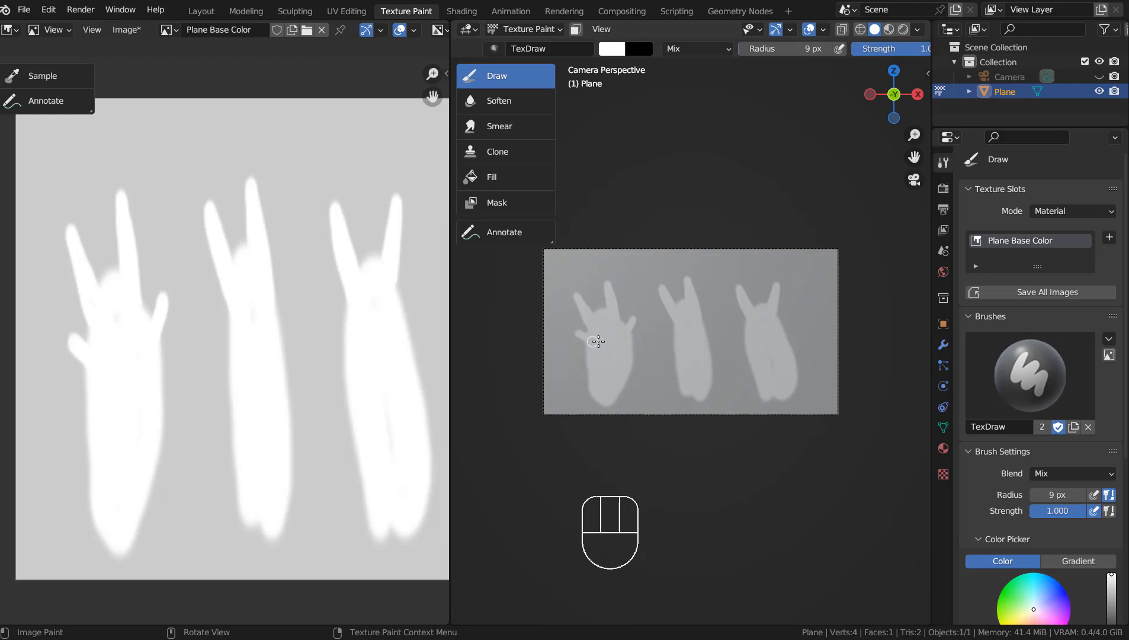
Paint two short arms on both the middle and right figures, and render the image
{"action": "left_click_drag", "start_coordinate": [682, 343], "coordinate": [664, 330]}
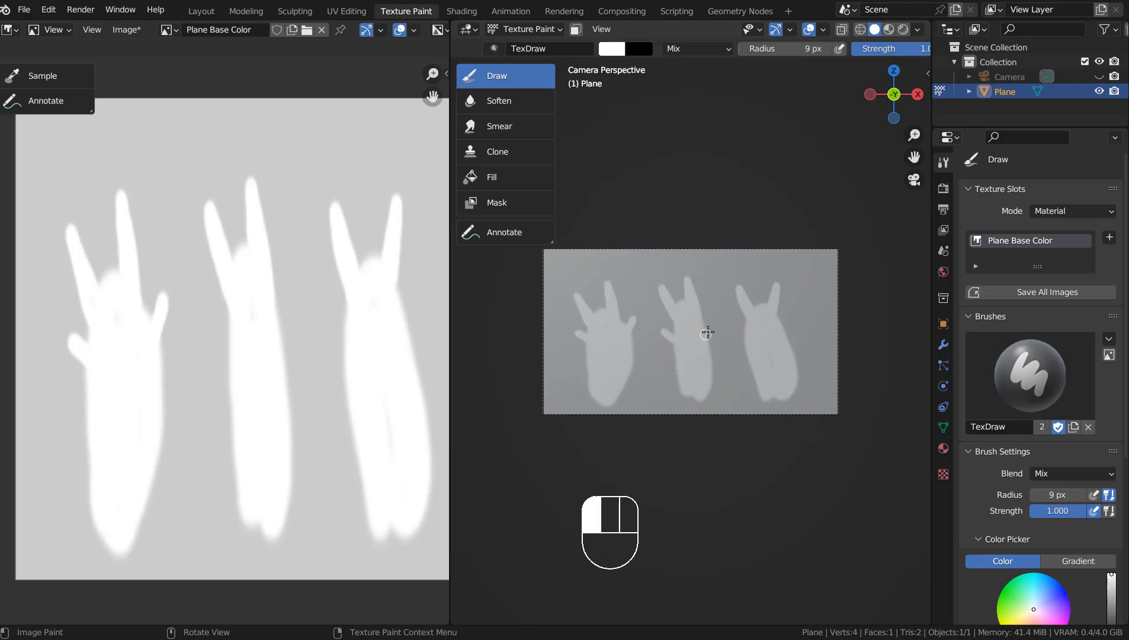
{"action": "left_click_drag", "start_coordinate": [711, 330], "coordinate": [784, 335]}
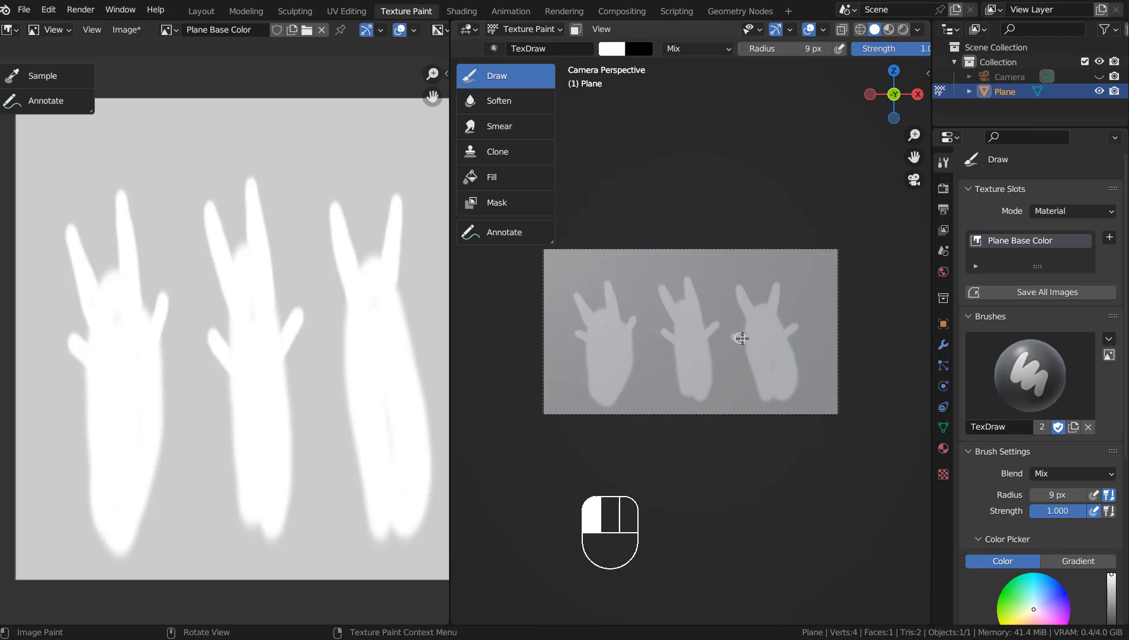
{"action": "left_click_drag", "start_coordinate": [758, 346], "coordinate": [758, 336]}
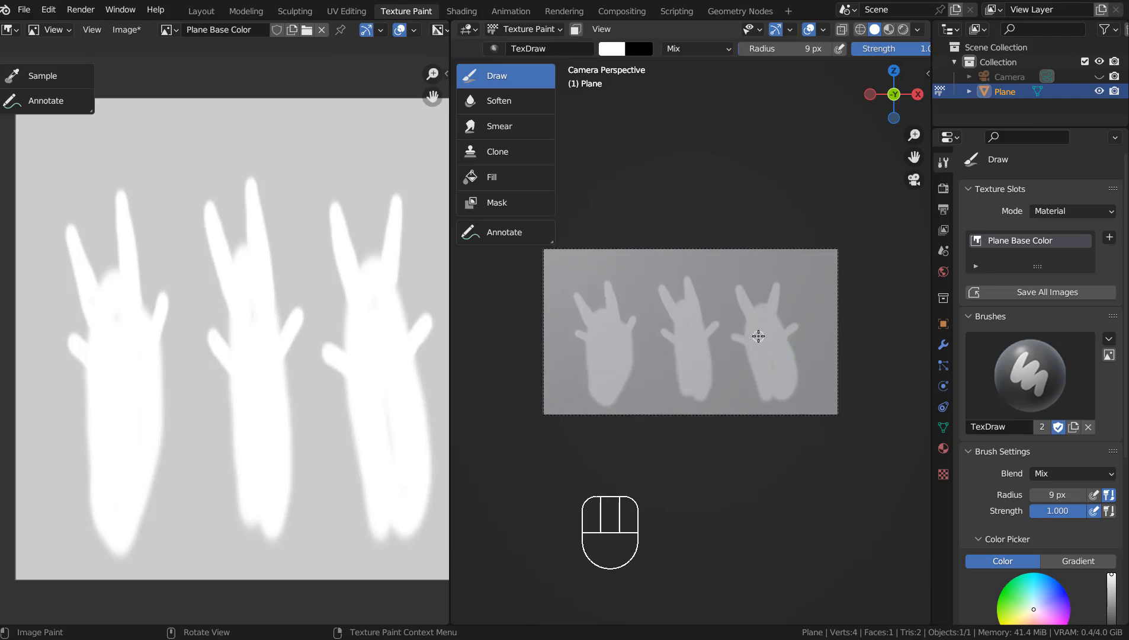
{"action": "key", "text": "F12"}
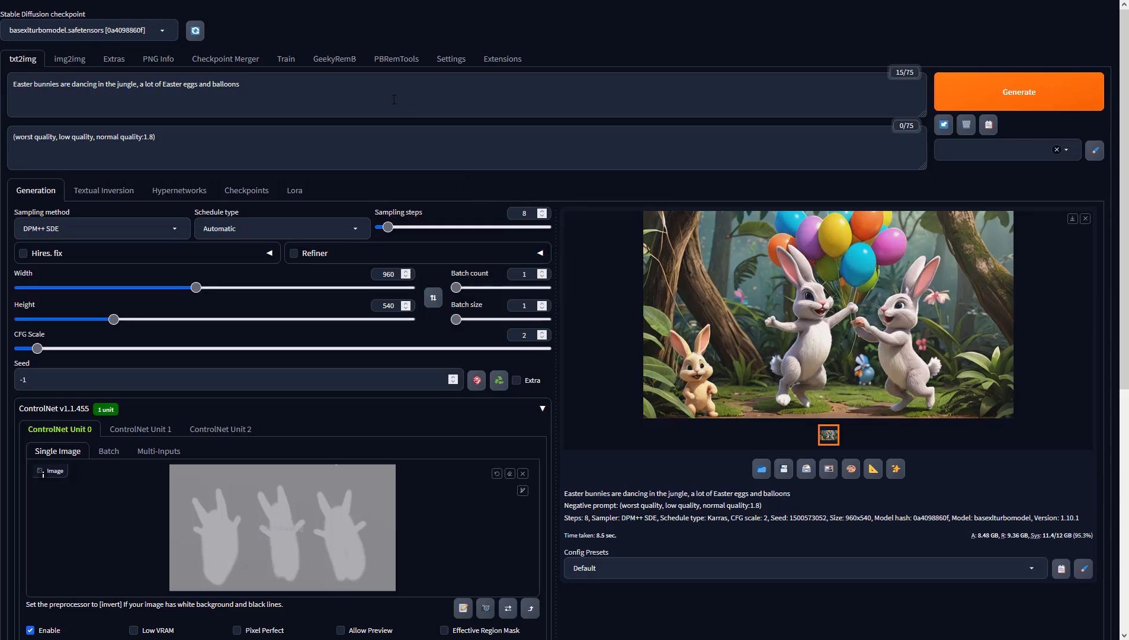
{"action": "left_click", "coordinate": [393, 97]}
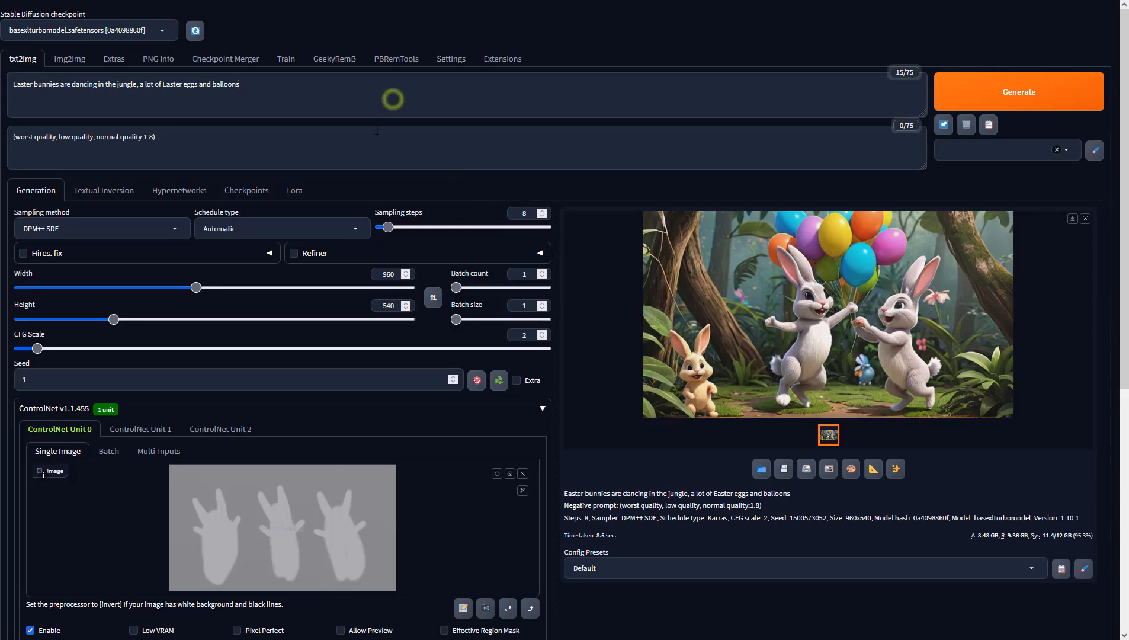
{"action": "left_click", "coordinate": [369, 141]}
{"action": "left_click", "coordinate": [390, 272]}
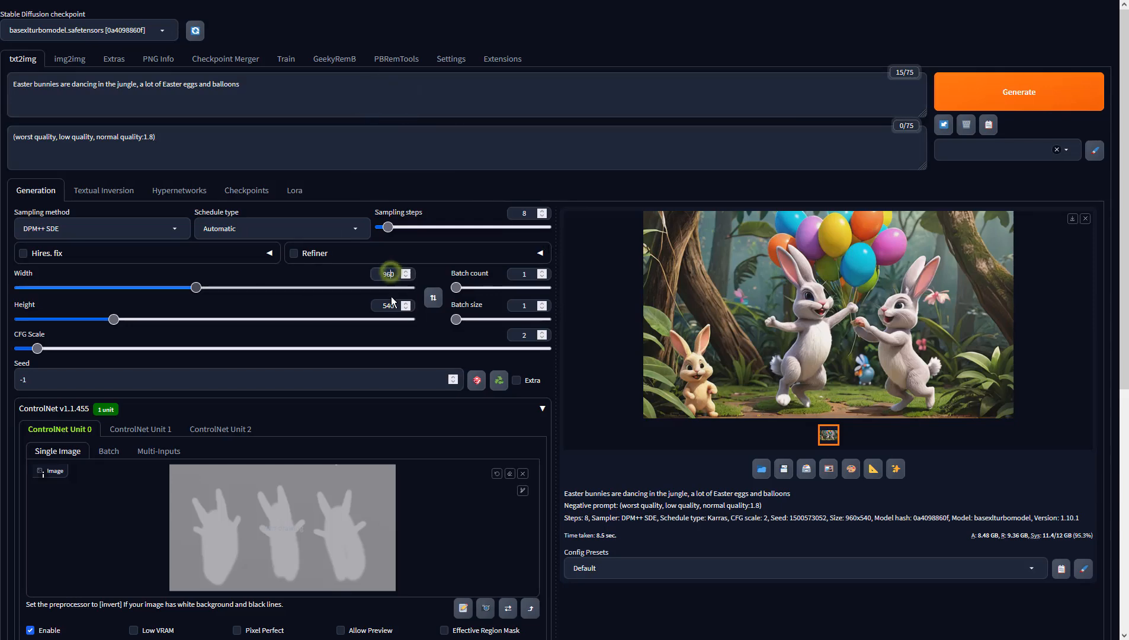
{"action": "left_click", "coordinate": [391, 302]}
{"action": "left_click", "coordinate": [640, 515]}
Set ControlNet Unit 0 to the Depth control type with preprocessor none and the sai_xl_depth_256lora model
{"action": "scroll", "coordinate": [639, 514], "scroll_direction": "down", "scroll_amount": 5}
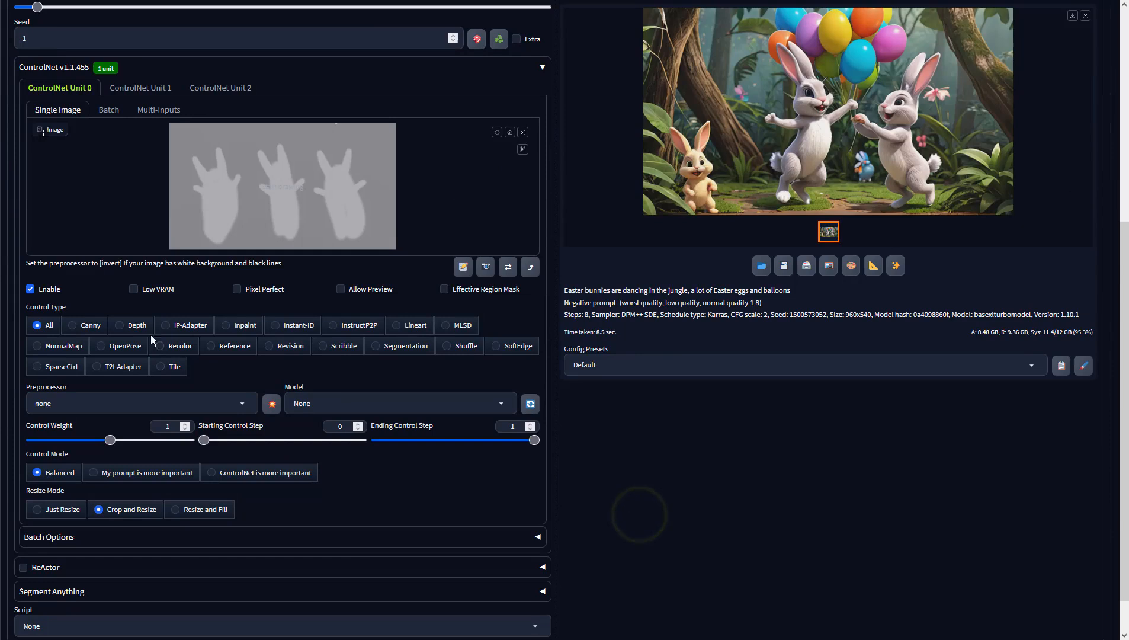
{"action": "left_click", "coordinate": [138, 324]}
{"action": "left_click", "coordinate": [236, 403]}
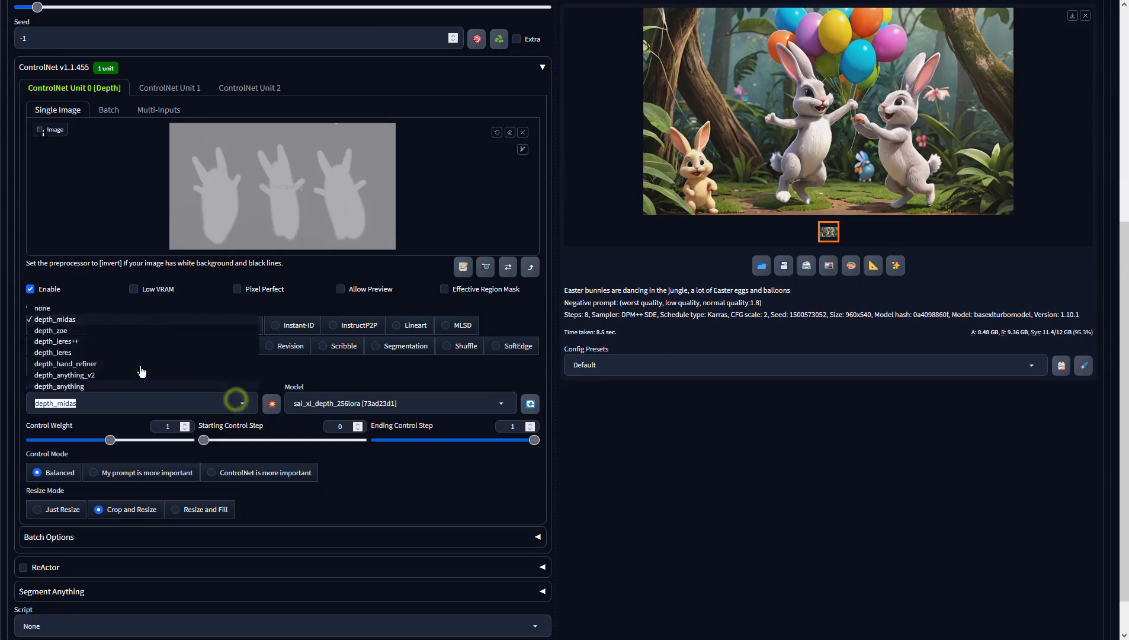
{"action": "left_click", "coordinate": [51, 311]}
{"action": "left_click", "coordinate": [355, 403]}
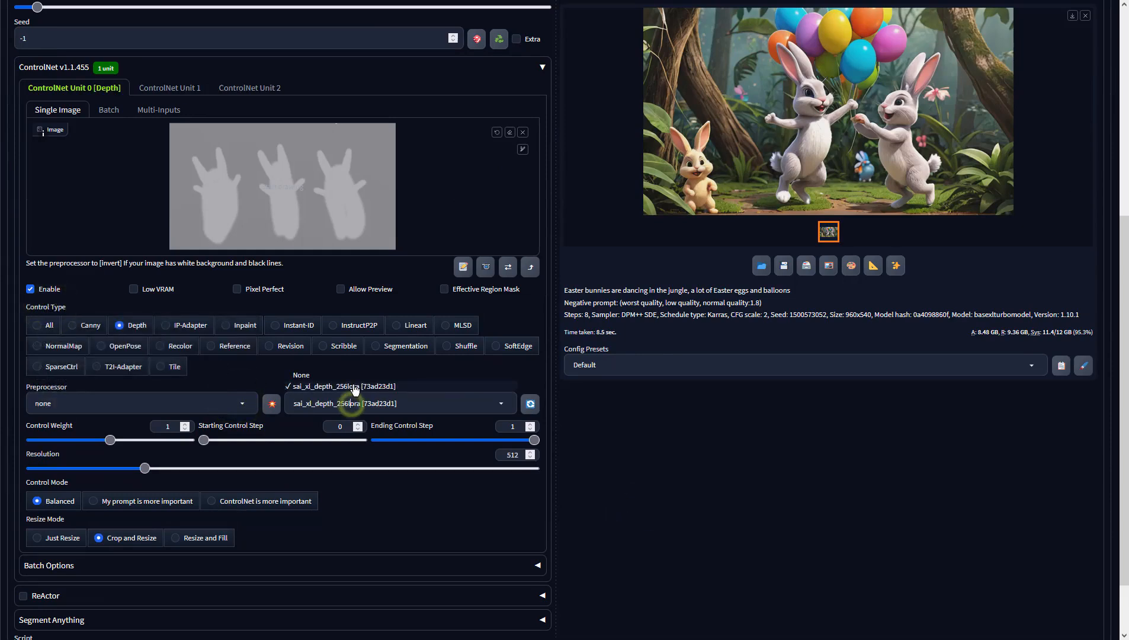
{"action": "left_click", "coordinate": [643, 191]}
Generate the Easter bunny image and compare it with the painted control map at full size
{"action": "scroll", "coordinate": [729, 347], "scroll_direction": "up", "scroll_amount": 5}
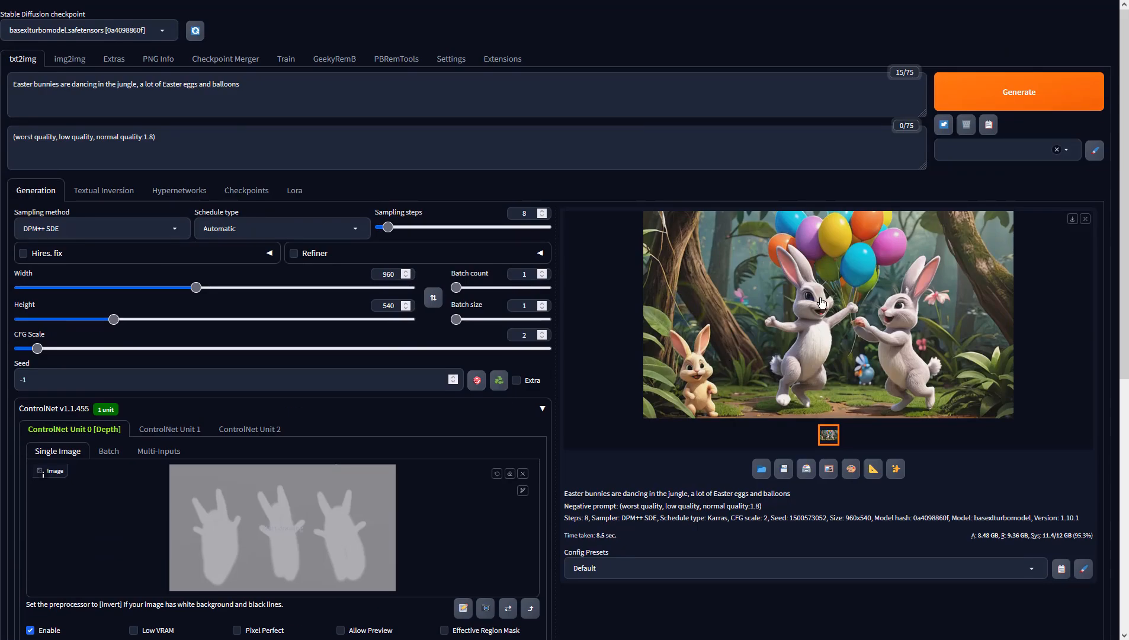
{"action": "left_click", "coordinate": [976, 103]}
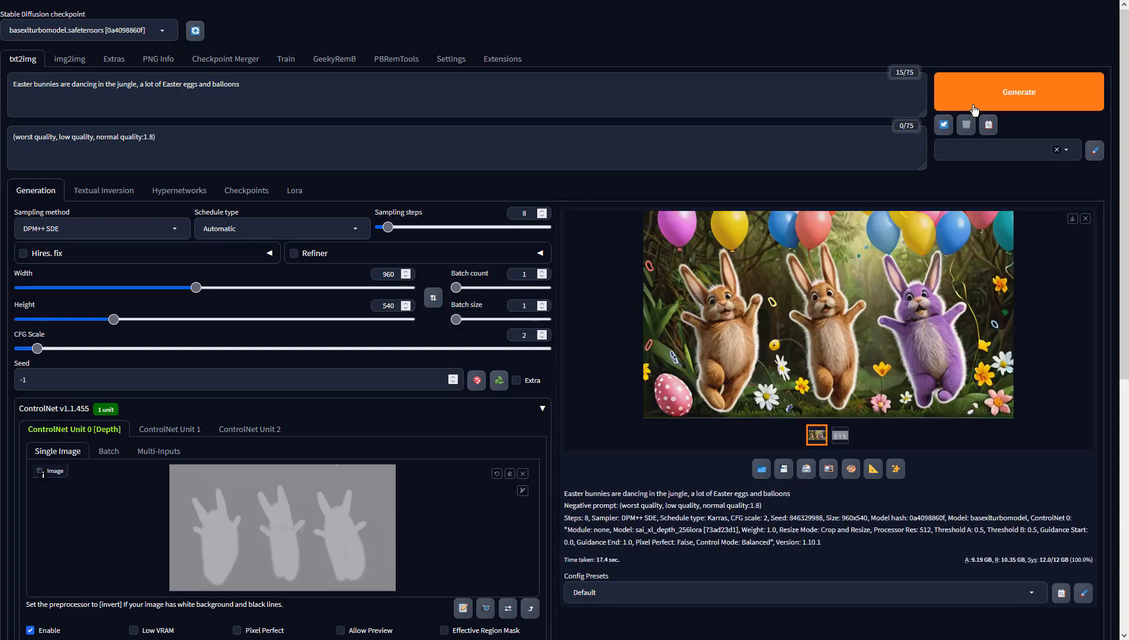
{"action": "left_click", "coordinate": [937, 339]}
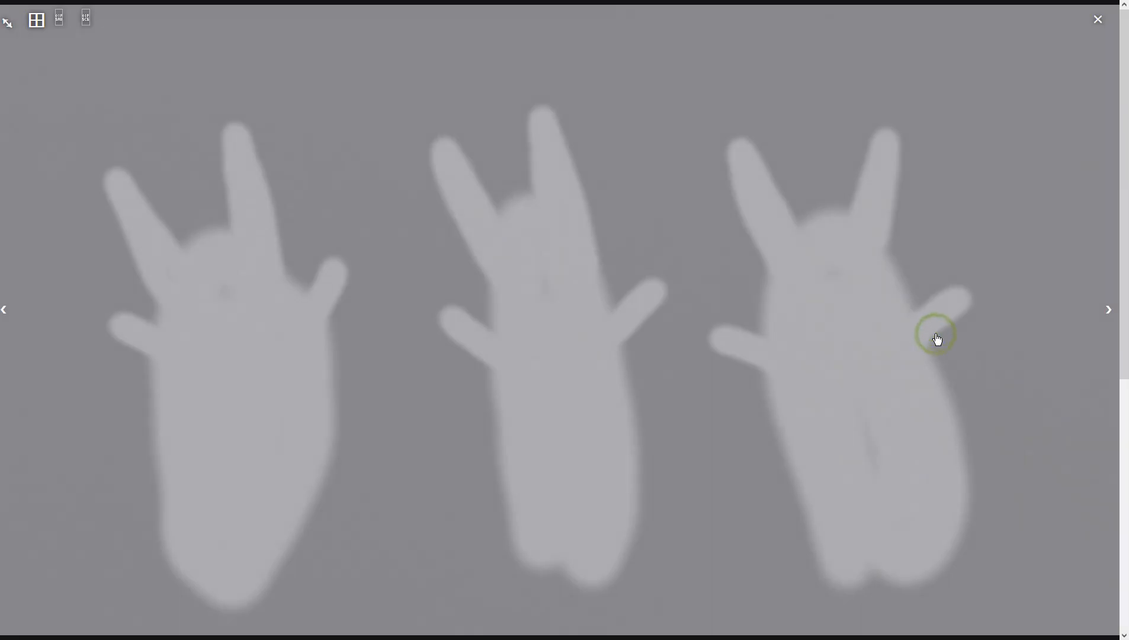
{"action": "left_click", "coordinate": [1109, 309]}
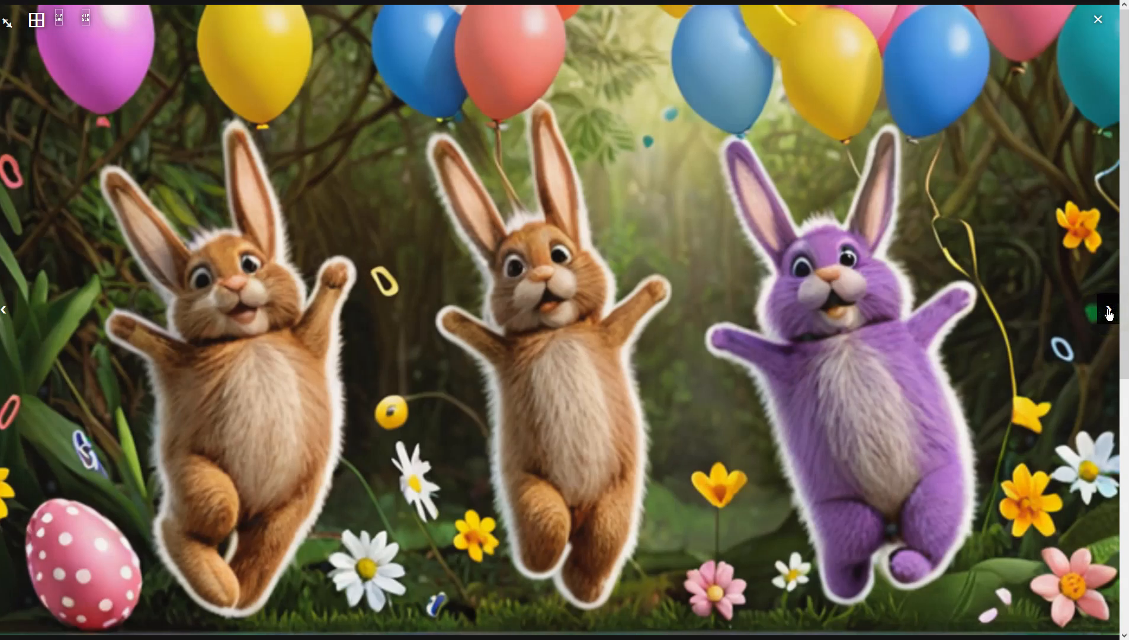
{"action": "left_click", "coordinate": [1072, 344]}
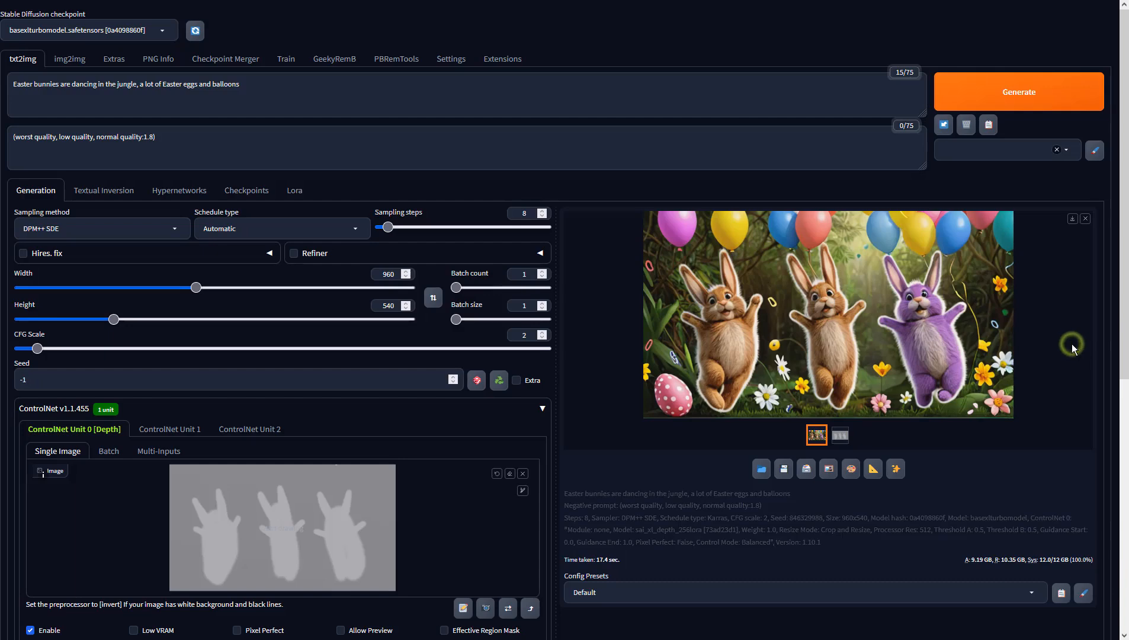
Send the generated image to img2img, and set the batch count to 4 and the CFG scale to 2
{"action": "left_click", "coordinate": [830, 469]}
{"action": "scroll", "coordinate": [356, 385], "scroll_direction": "down", "scroll_amount": 5}
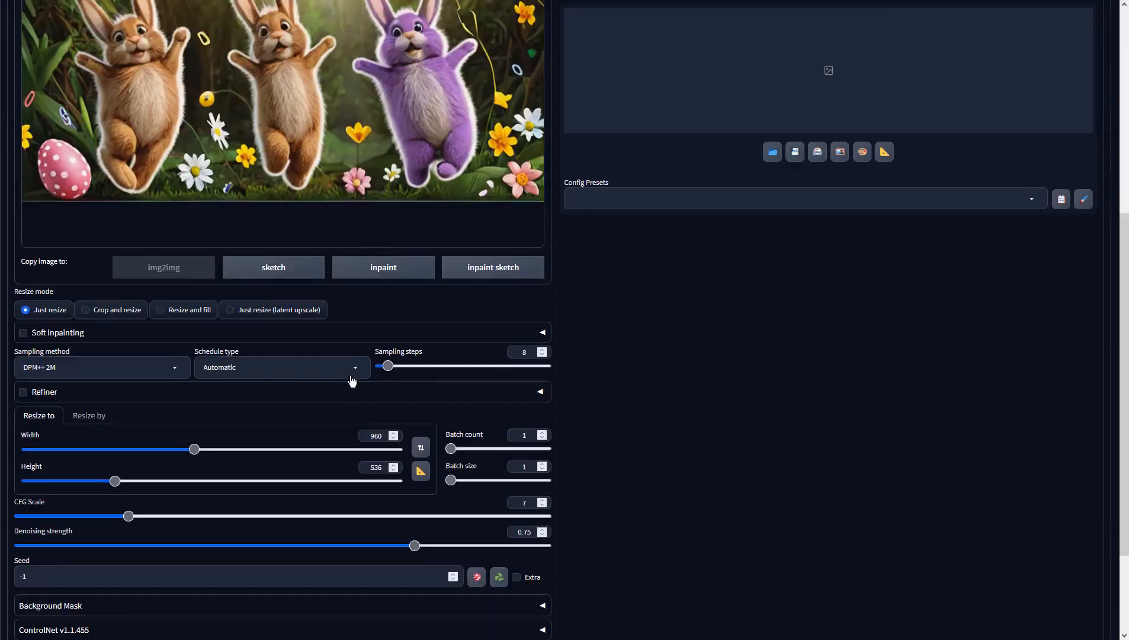
{"action": "double_click", "coordinate": [524, 402]}
{"action": "type", "text": "4"}
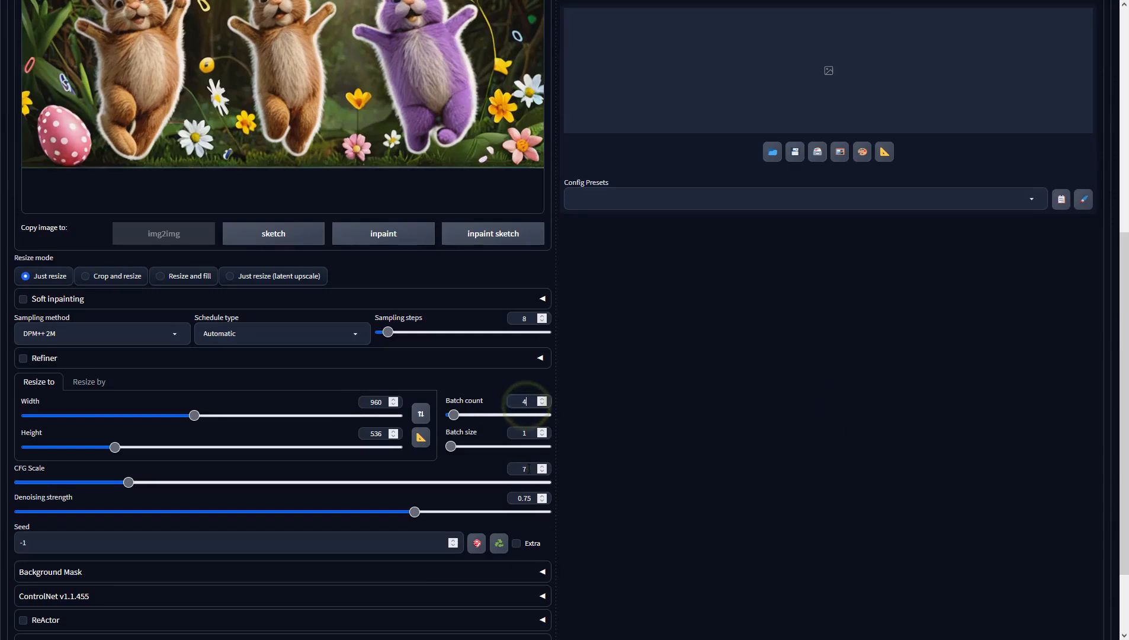
{"action": "double_click", "coordinate": [524, 469]}
{"action": "type", "text": "2"}
Set the img2img sampling method to DPM++ SDE
{"action": "left_click", "coordinate": [183, 333]}
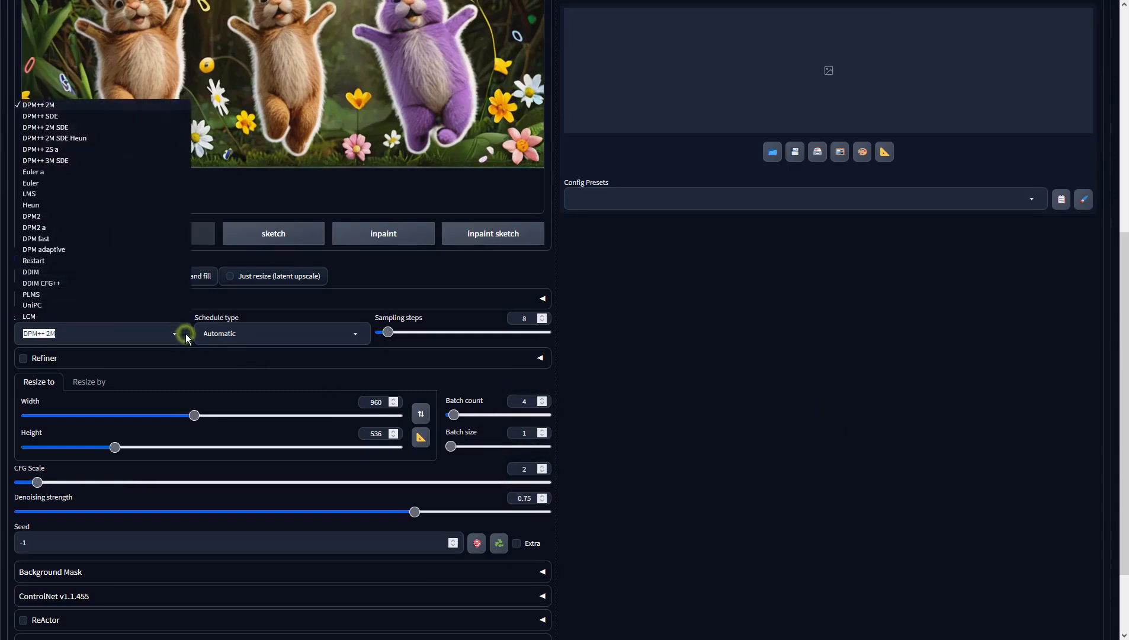
{"action": "left_click", "coordinate": [61, 127]}
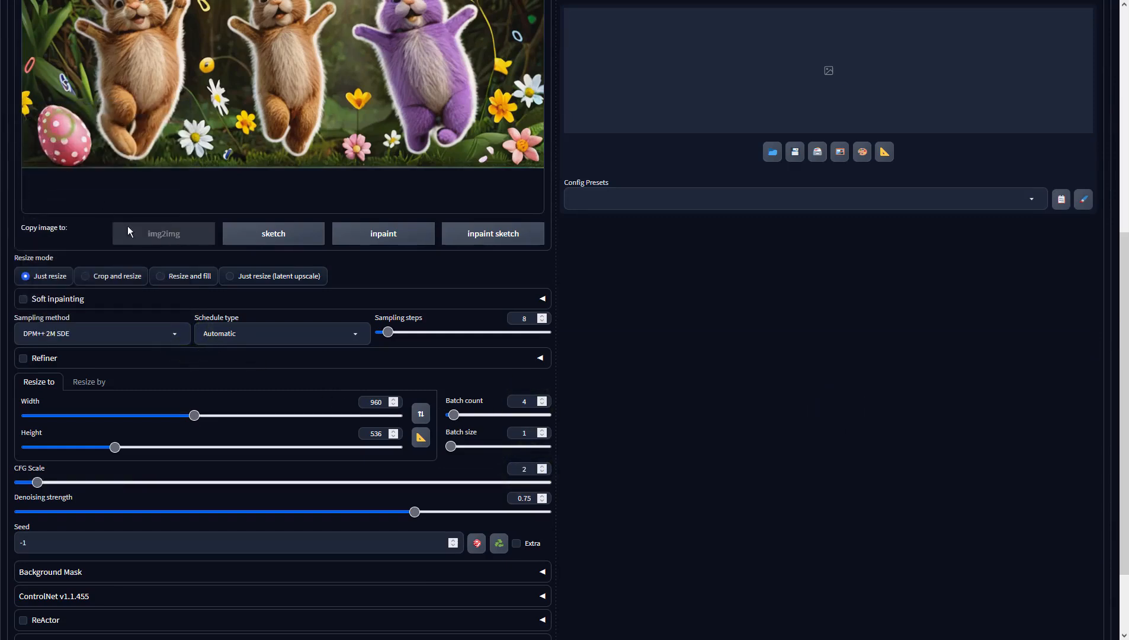
{"action": "left_click", "coordinate": [171, 335]}
{"action": "left_click", "coordinate": [65, 120]}
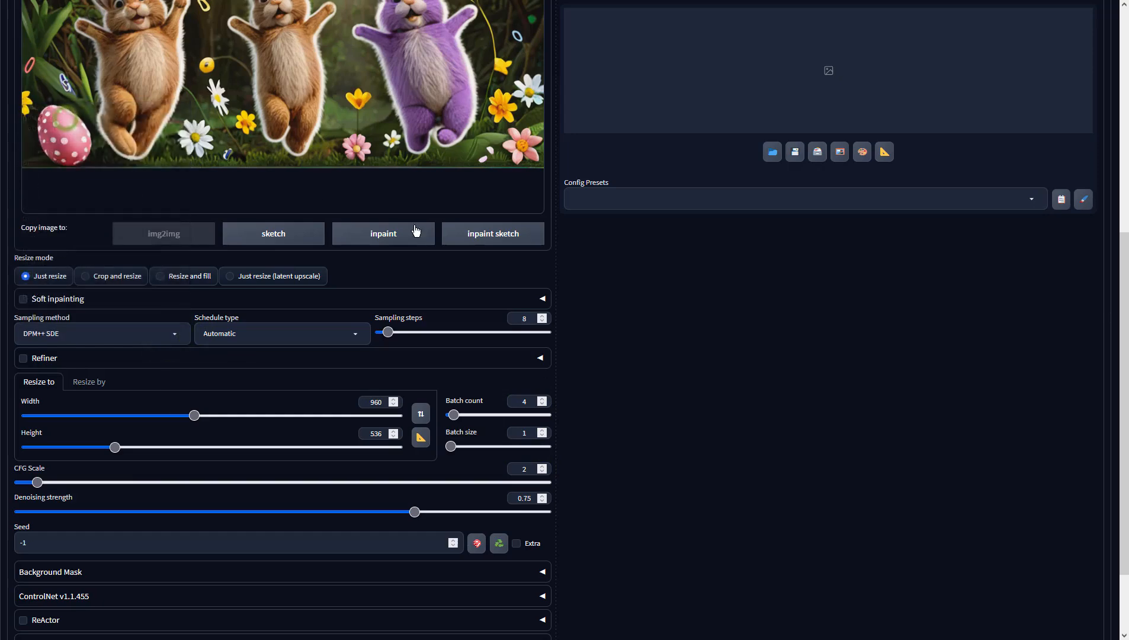
Generate the batch of img2img variations from the bunny image
{"action": "left_click", "coordinate": [735, 331]}
{"action": "scroll", "coordinate": [906, 391], "scroll_direction": "up", "scroll_amount": 7}
{"action": "left_click", "coordinate": [996, 95]}
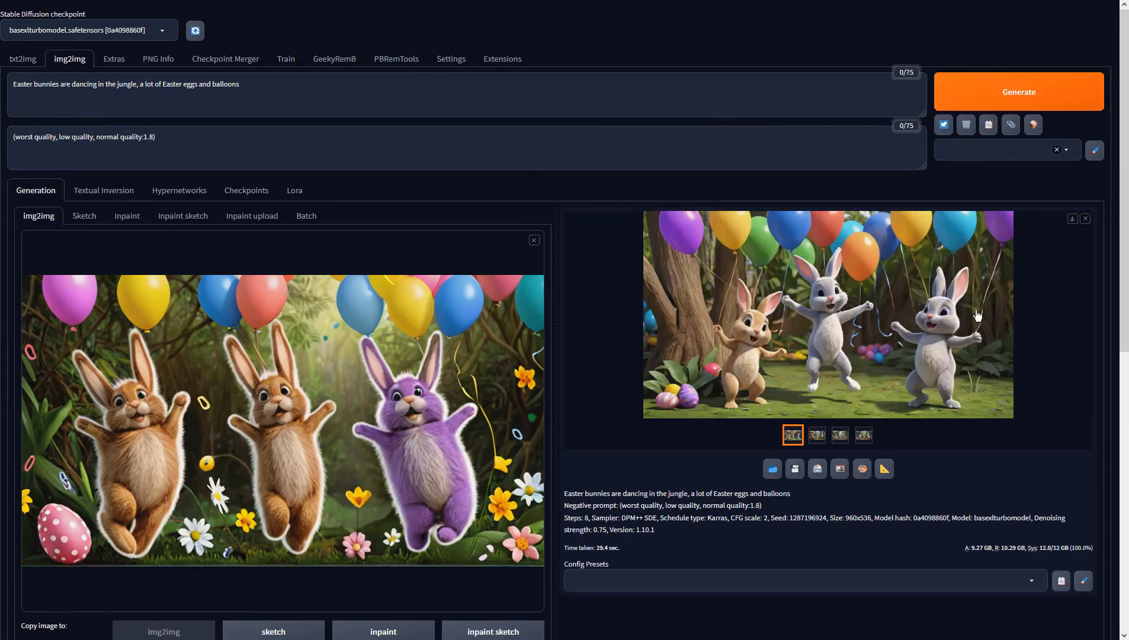
Browse the generated bunny variations one after another at full size
{"action": "left_click", "coordinate": [978, 315]}
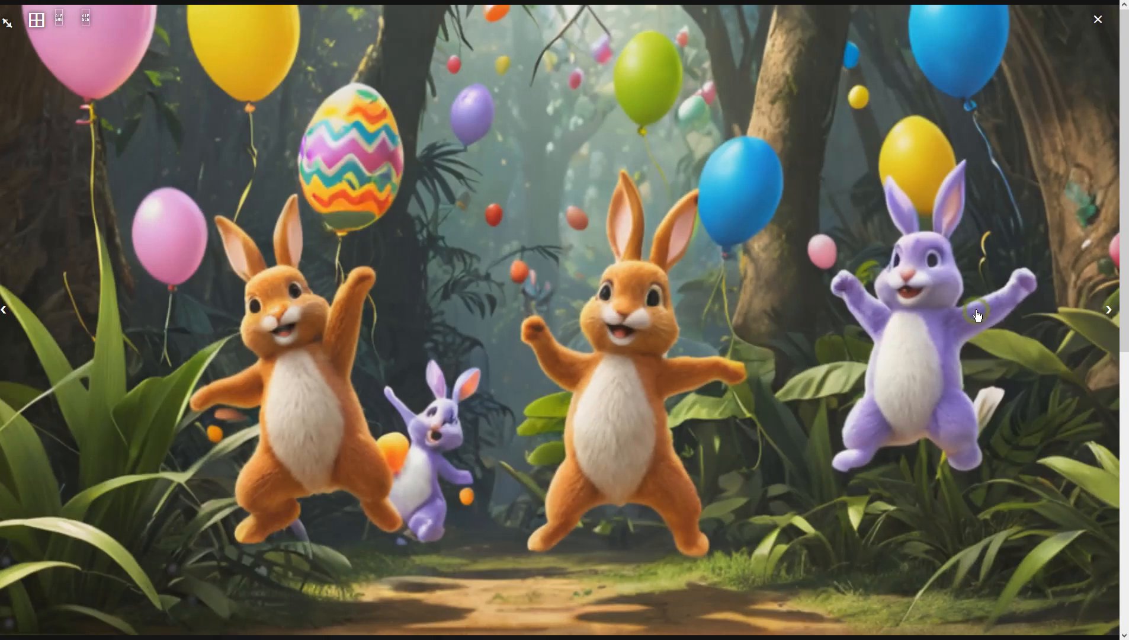
{"action": "left_click", "coordinate": [1107, 310]}
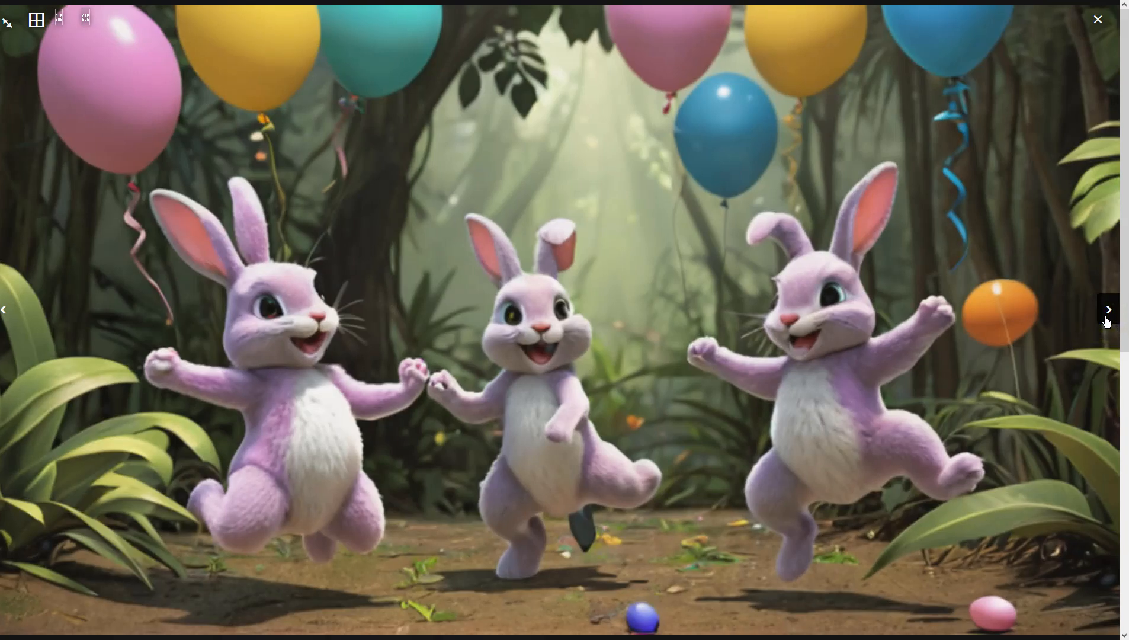
{"action": "left_click", "coordinate": [1107, 314]}
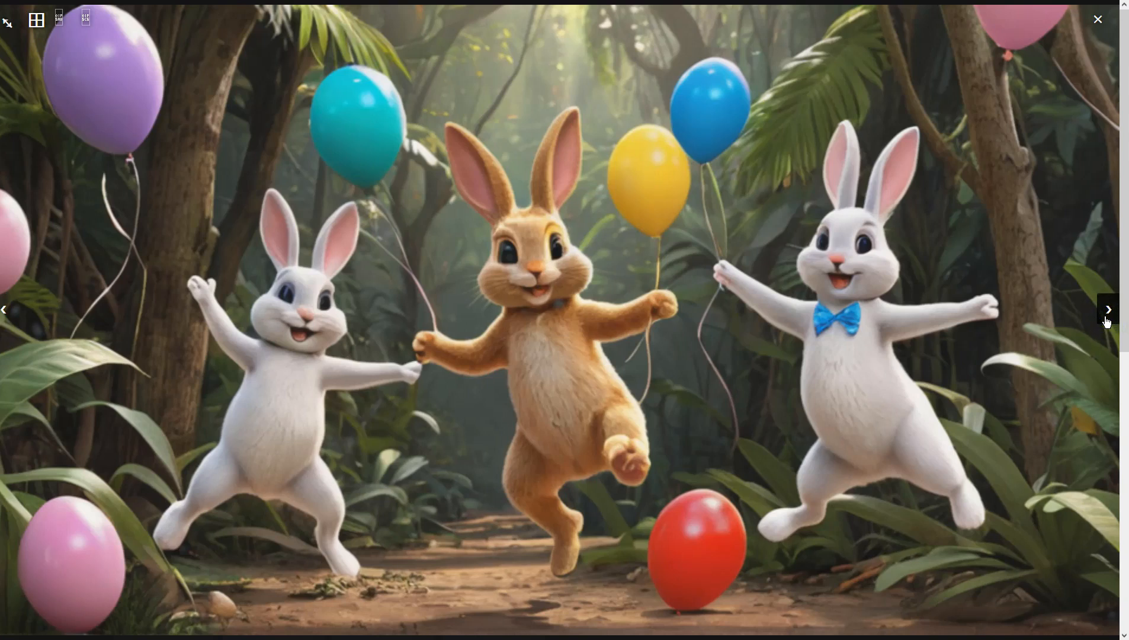
{"action": "left_click", "coordinate": [1107, 314]}
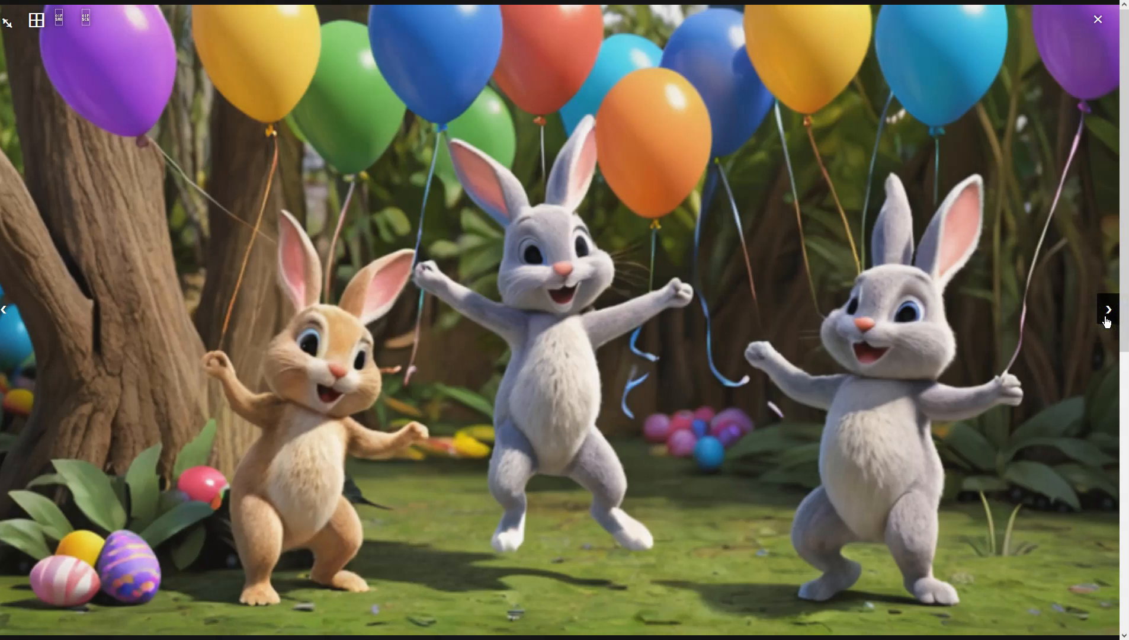
Send the first bunny variation to Extras and choose 4x-UltraSharp as the first upscaler
{"action": "left_click", "coordinate": [1018, 398]}
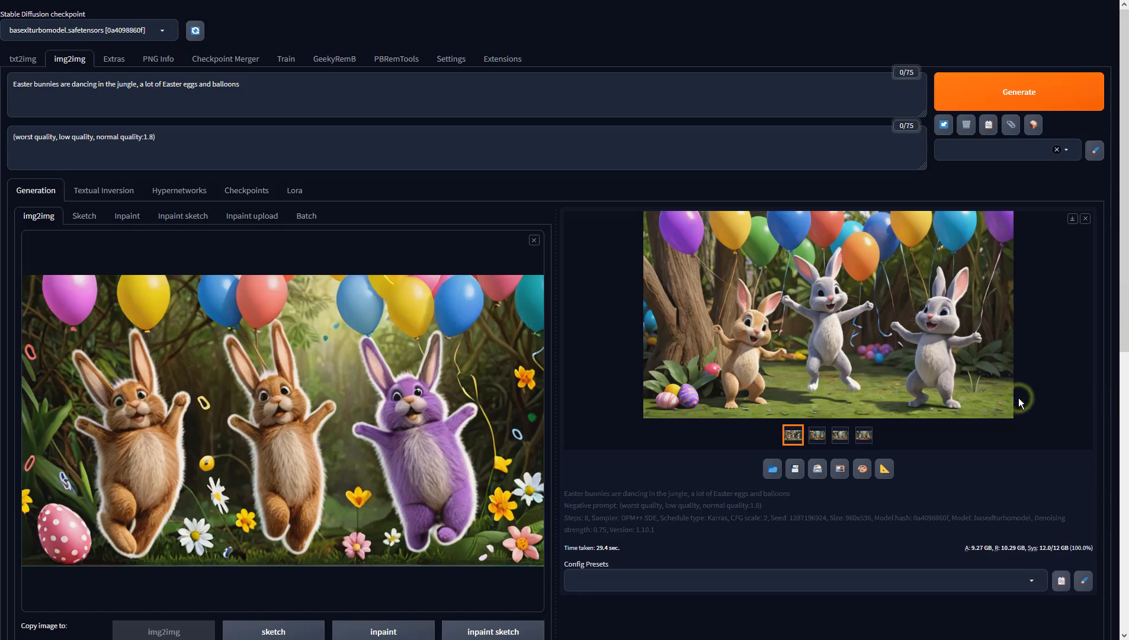
{"action": "left_click", "coordinate": [887, 476]}
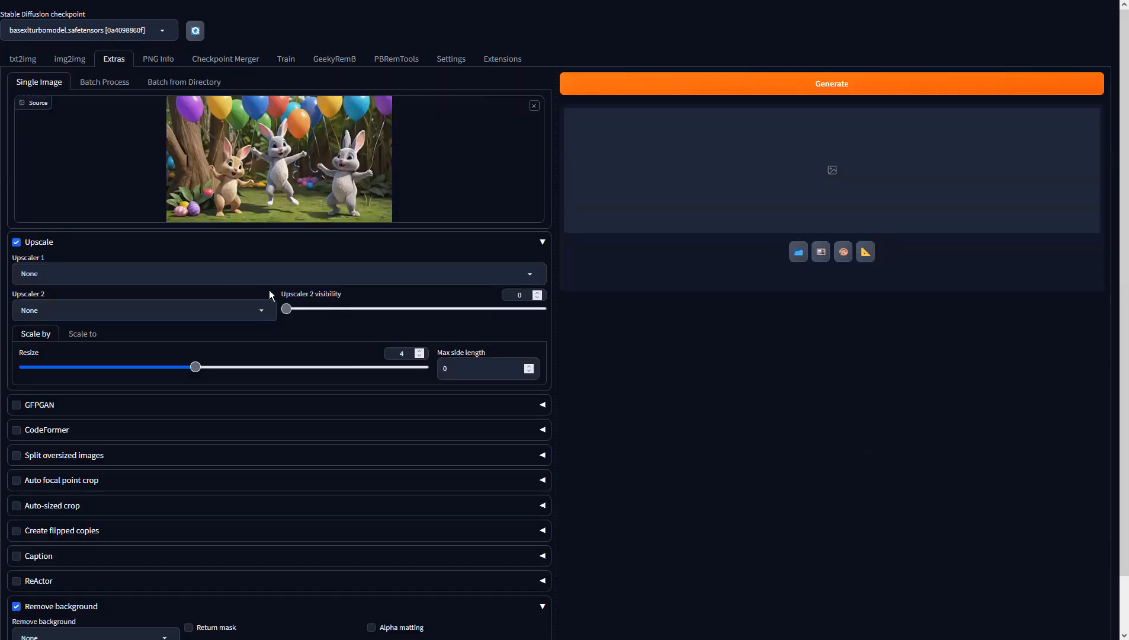
{"action": "left_click", "coordinate": [214, 278]}
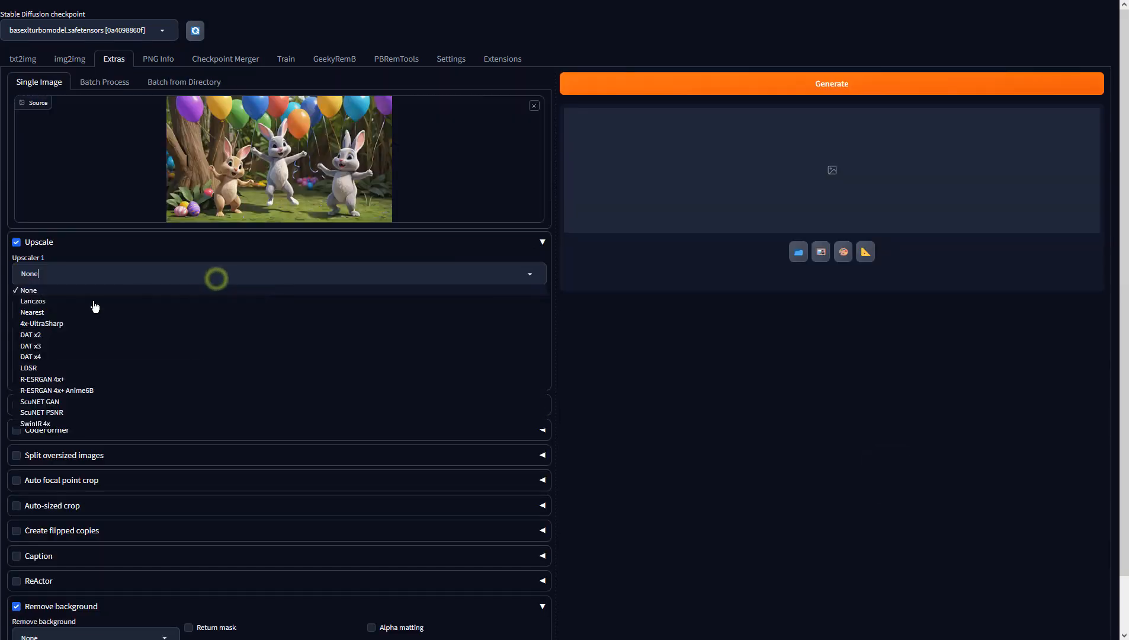
{"action": "left_click", "coordinate": [37, 323]}
Set the upscale resize factor to 1, process the bunny image and enlarge the result
{"action": "double_click", "coordinate": [391, 352]}
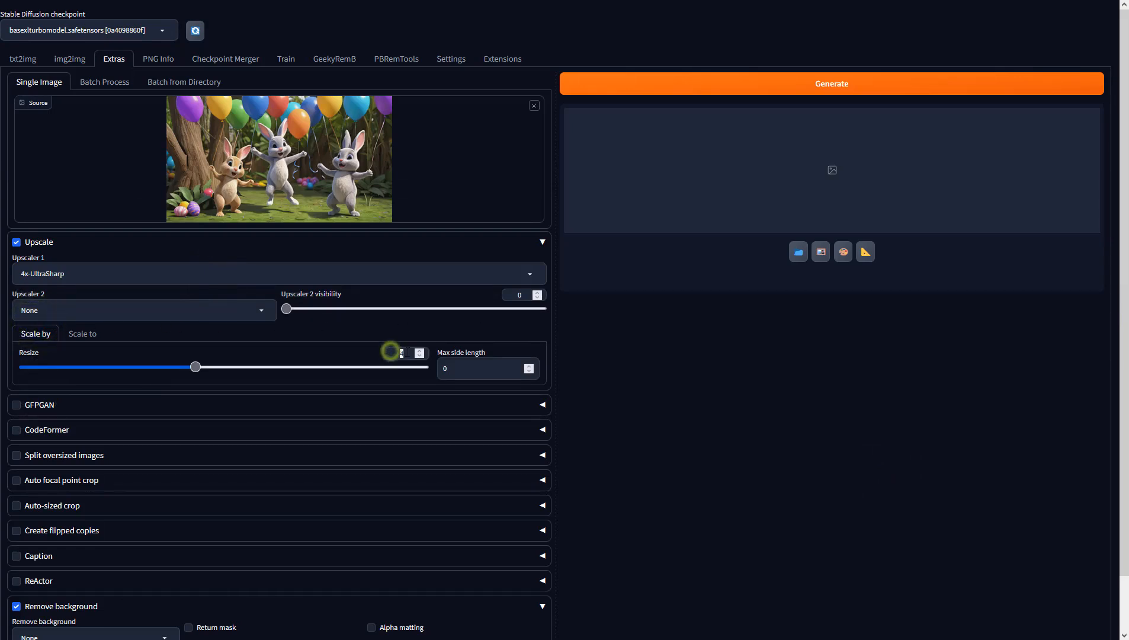
{"action": "type", "text": "1"}
{"action": "left_click", "coordinate": [700, 88]}
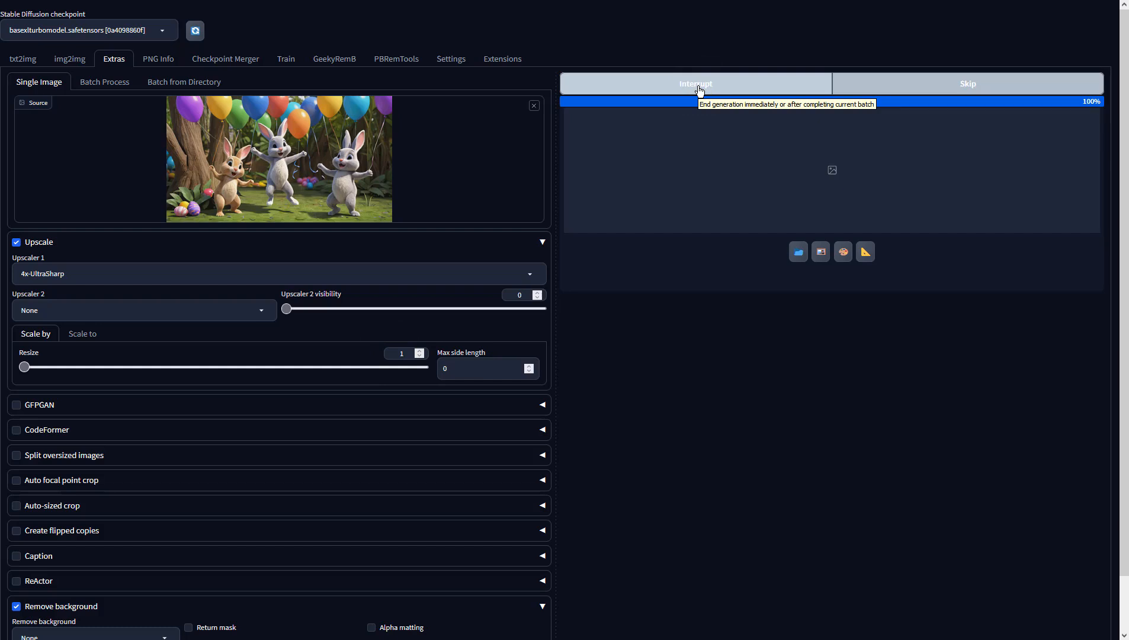
{"action": "left_click", "coordinate": [761, 140]}
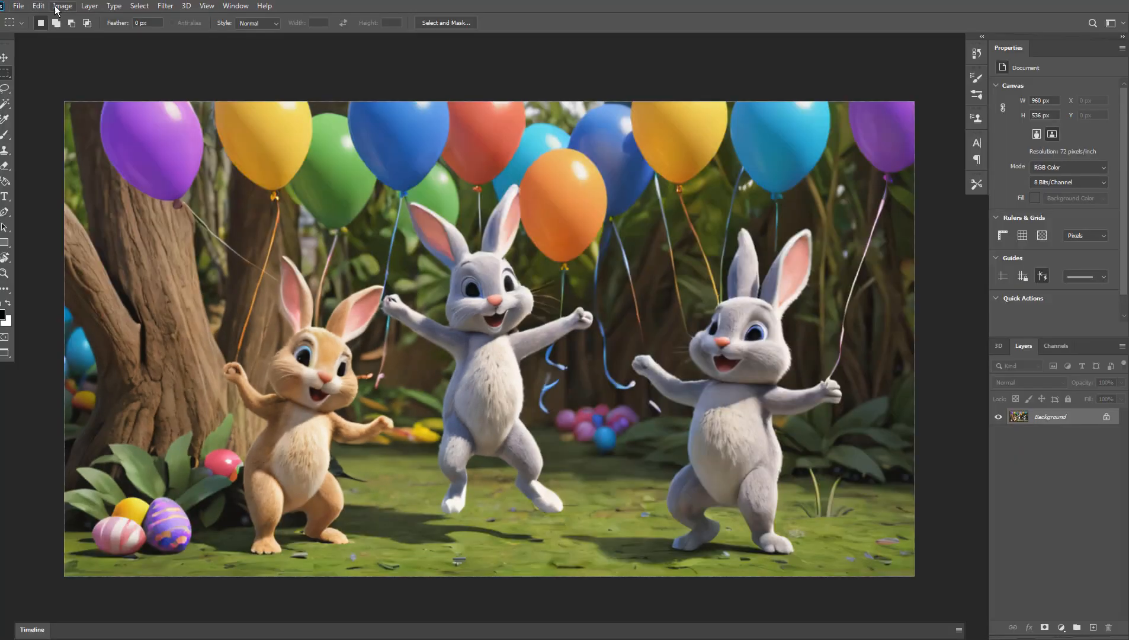
Switch to Photoshop and apply a Vibrance adjustment to the bunny image with Vibrance +61 and Saturation +42
{"action": "left_click", "coordinate": [60, 7]}
{"action": "mouse_move", "coordinate": [74, 35]}
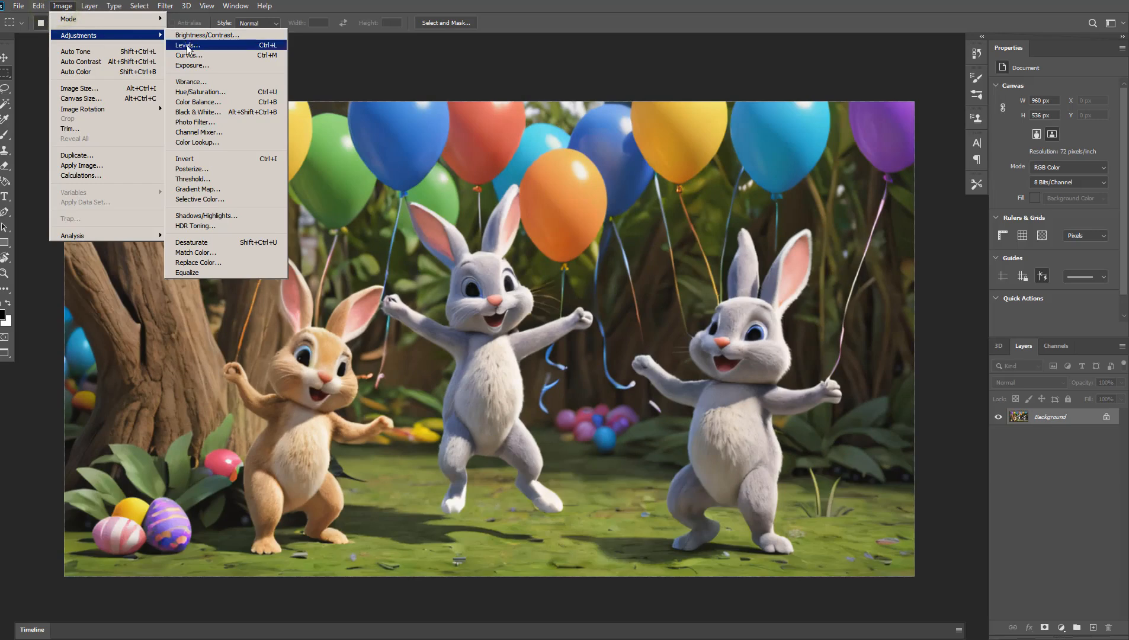
{"action": "left_click", "coordinate": [201, 82]}
{"action": "left_click_drag", "start_coordinate": [651, 203], "coordinate": [675, 240]}
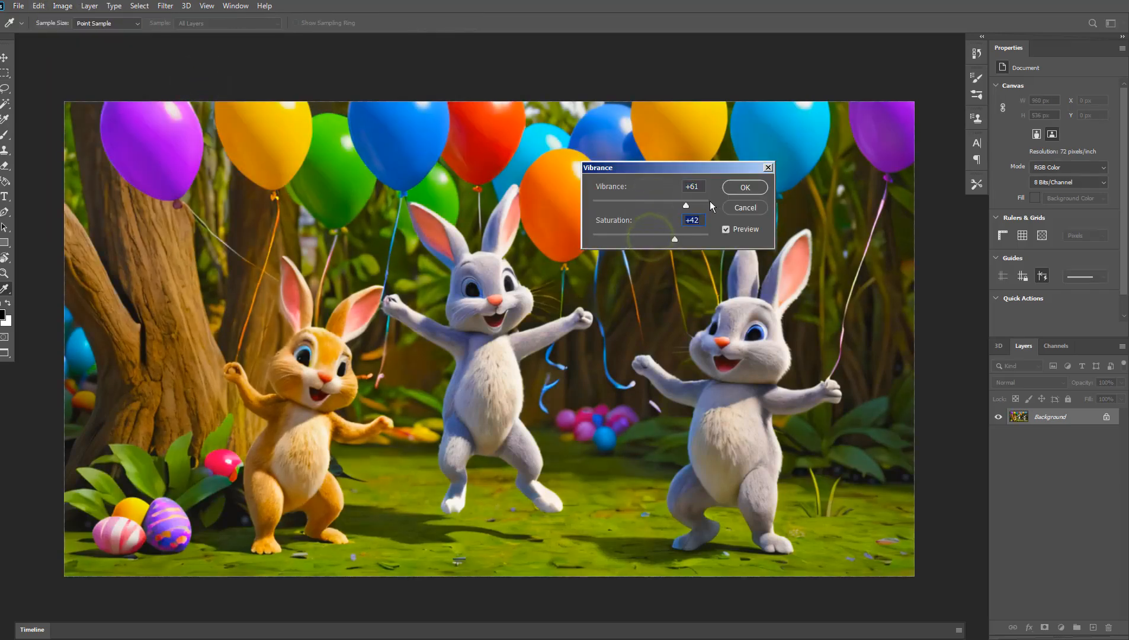
{"action": "left_click", "coordinate": [733, 189]}
Apply Auto Color, Auto Contrast and Auto Tone to the bunny image
{"action": "left_click", "coordinate": [62, 5]}
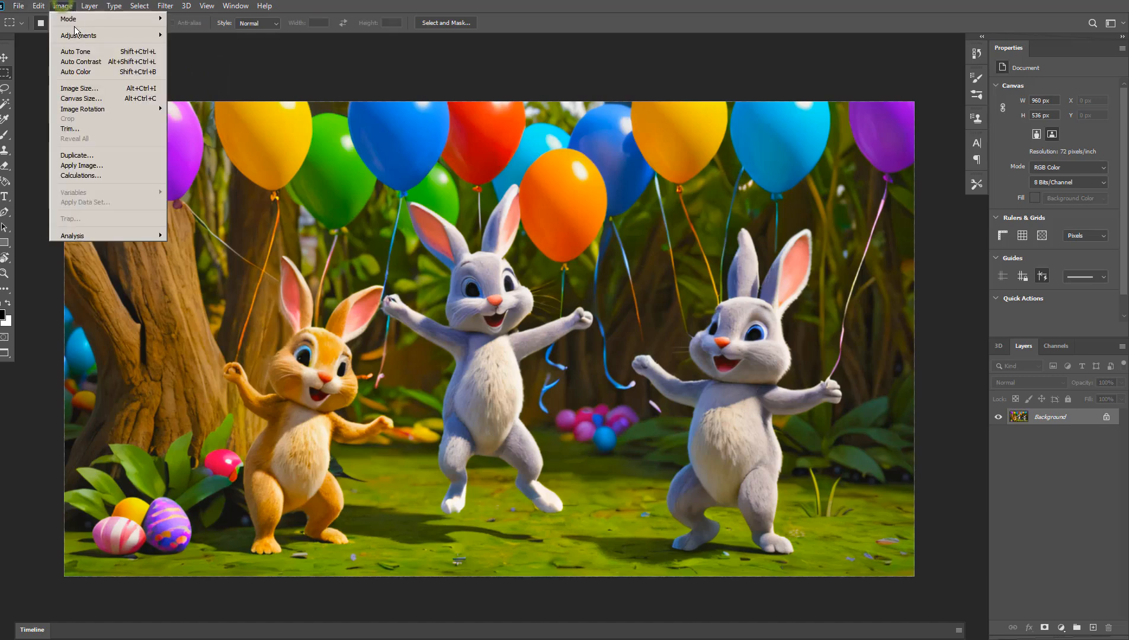
{"action": "left_click", "coordinate": [92, 72]}
{"action": "left_click", "coordinate": [62, 6]}
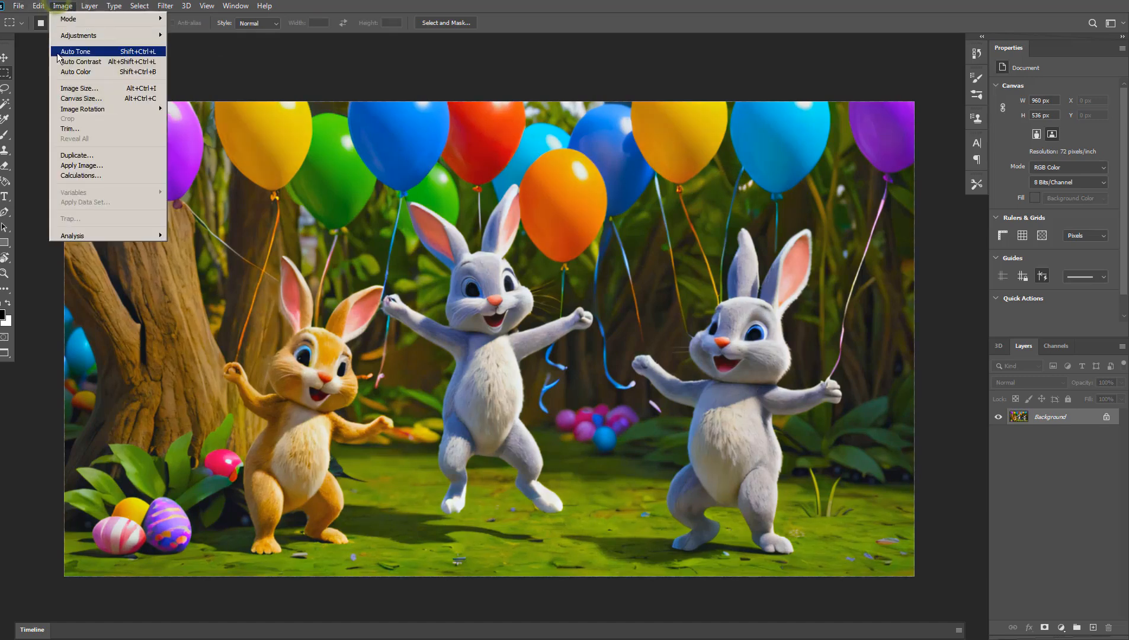
{"action": "left_click", "coordinate": [65, 52]}
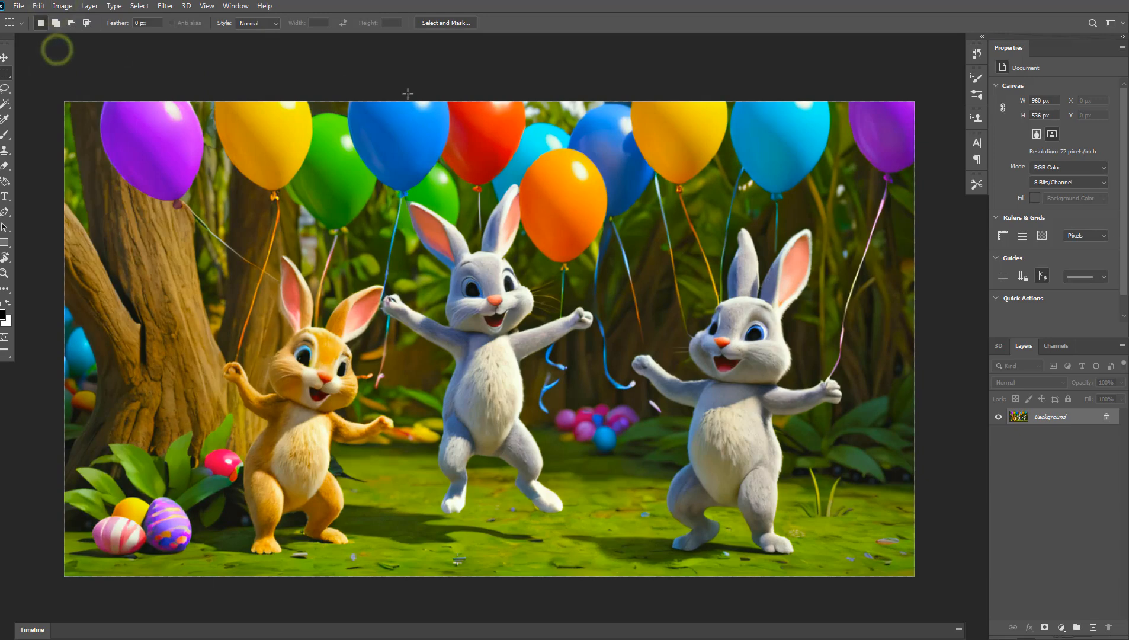
Compare the original 00000.png snapshot with the Auto Tone state in the history, ending on the edited version
{"action": "left_click", "coordinate": [977, 54]}
{"action": "left_click", "coordinate": [906, 68]}
{"action": "left_click", "coordinate": [888, 139]}
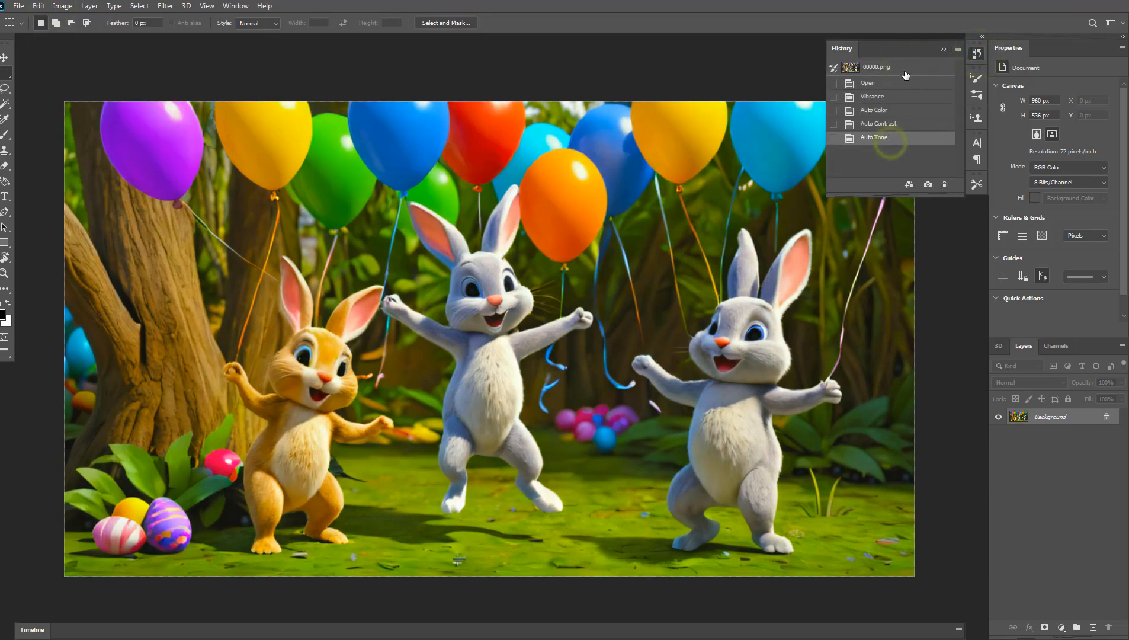
{"action": "left_click", "coordinate": [903, 69]}
{"action": "left_click", "coordinate": [897, 136]}
{"action": "left_click", "coordinate": [912, 71]}
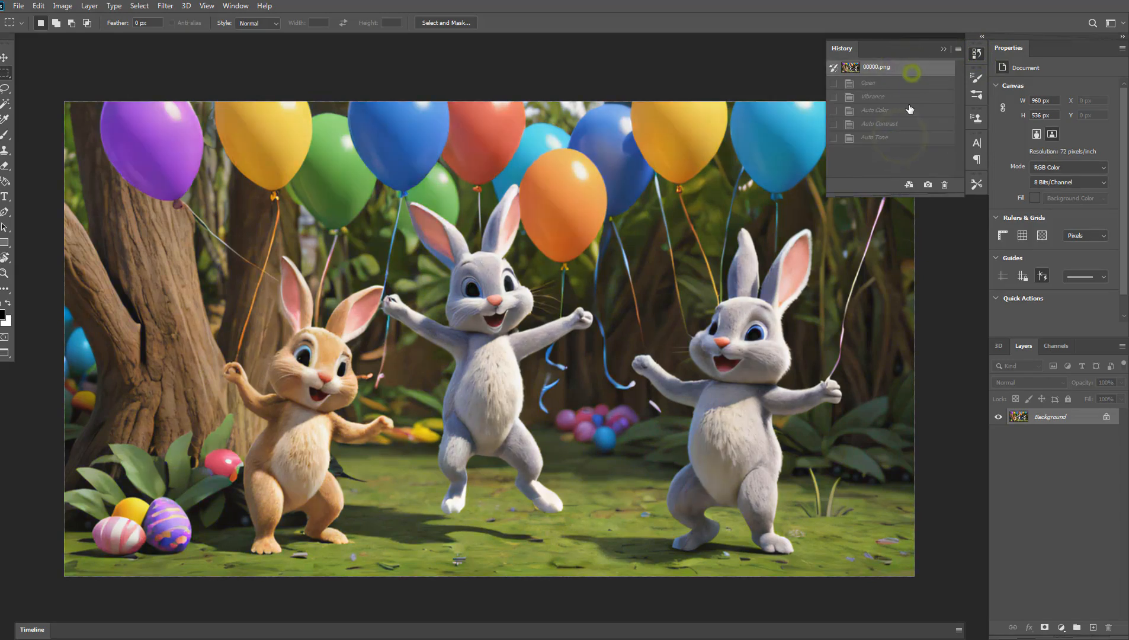
{"action": "left_click", "coordinate": [898, 137]}
{"action": "left_click", "coordinate": [977, 54]}
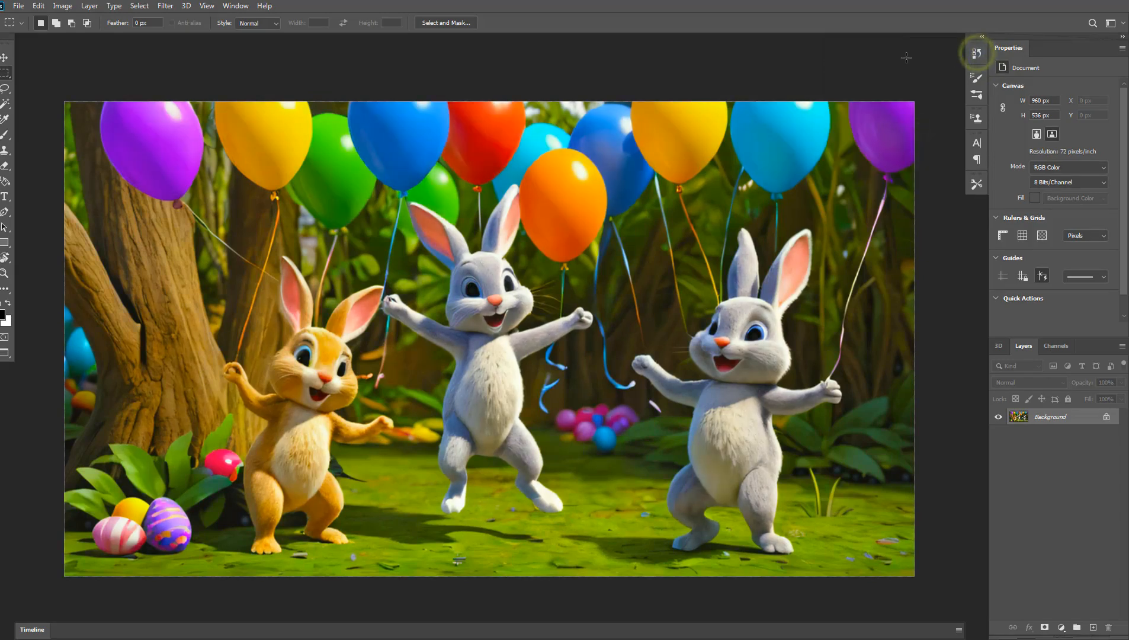